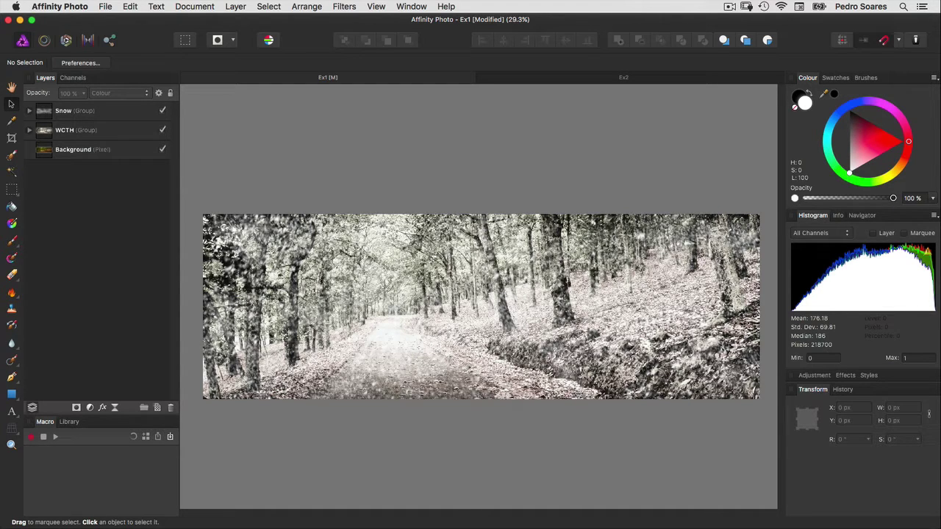
# Hide the Snow and WCTH groups so only the colour Background shows.
pyautogui.click(162, 111)
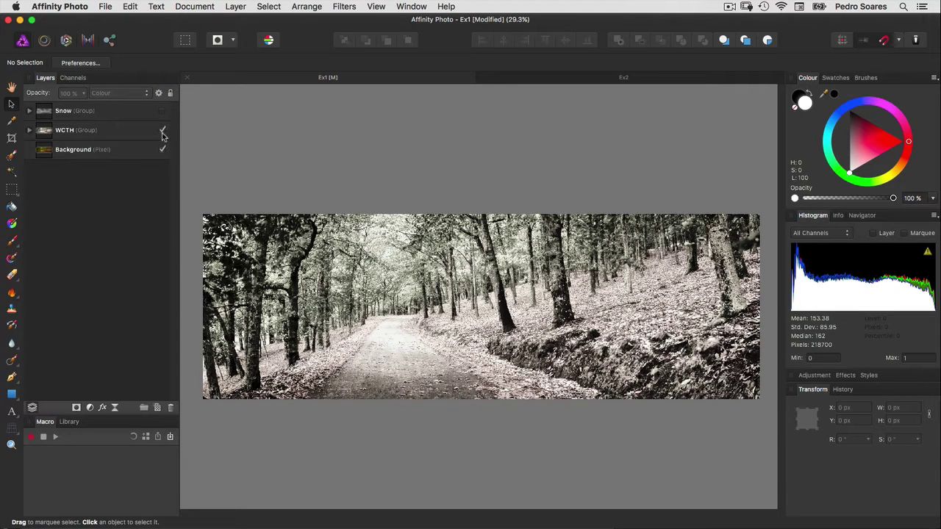
pyautogui.click(163, 130)
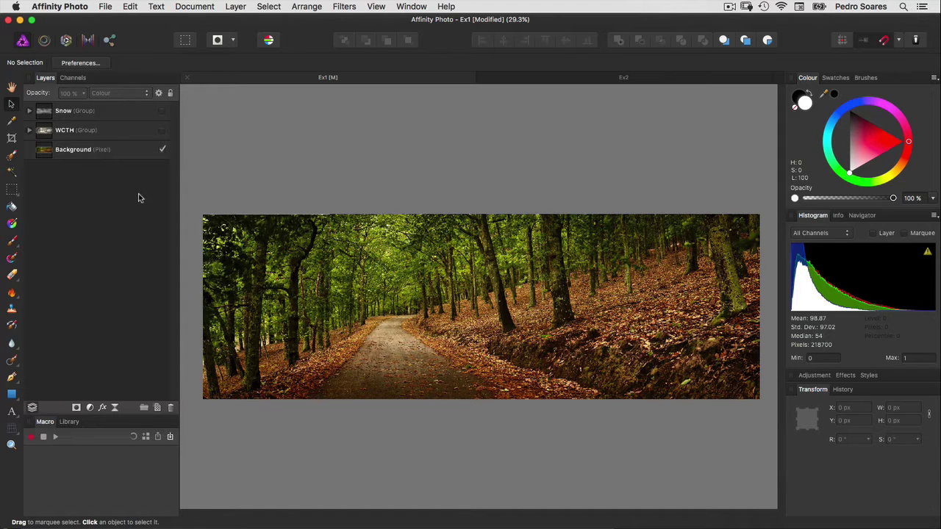
# Load the Background's Composite Red channel as a pixel selection, then restore all channels.
pyautogui.click(115, 151)
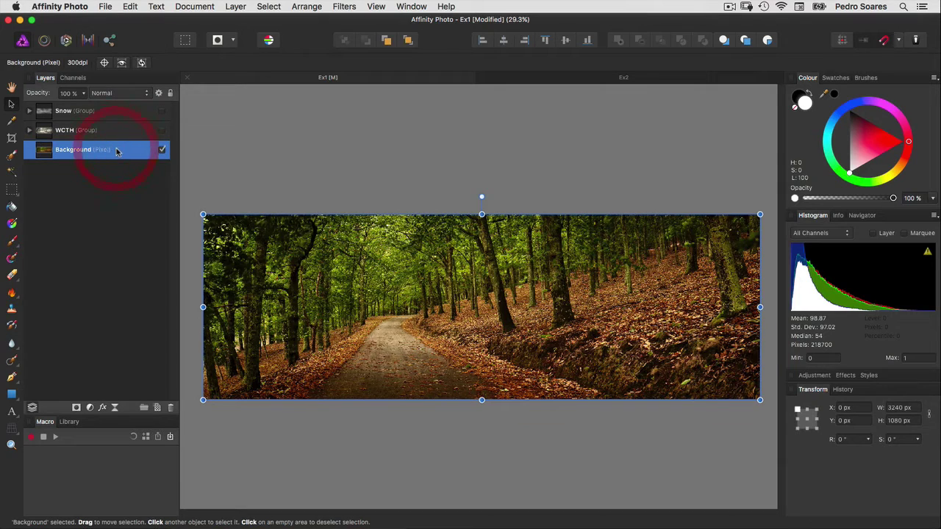
pyautogui.click(73, 78)
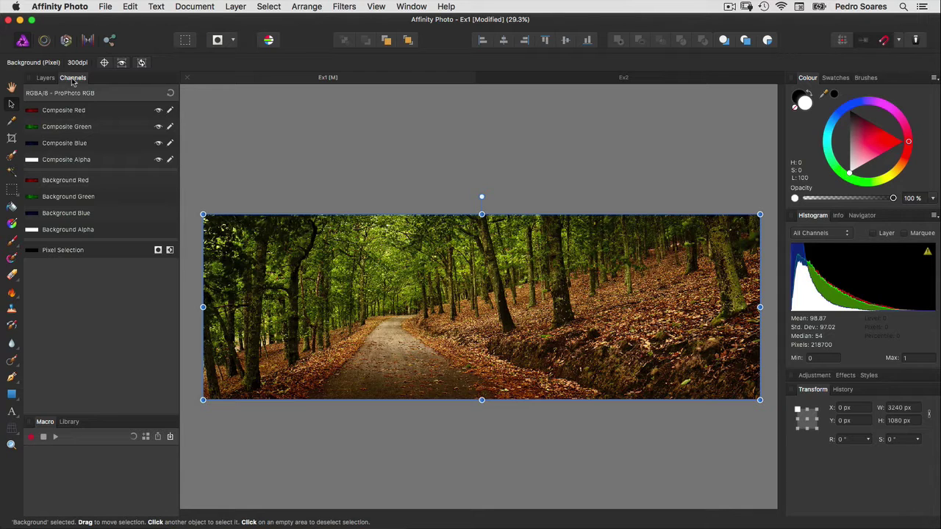
pyautogui.click(83, 112)
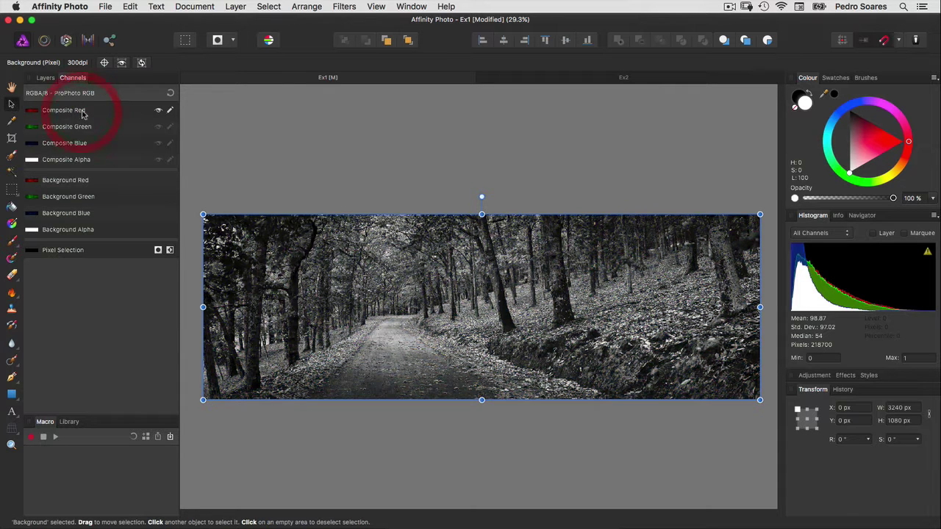
pyautogui.rightClick(102, 108)
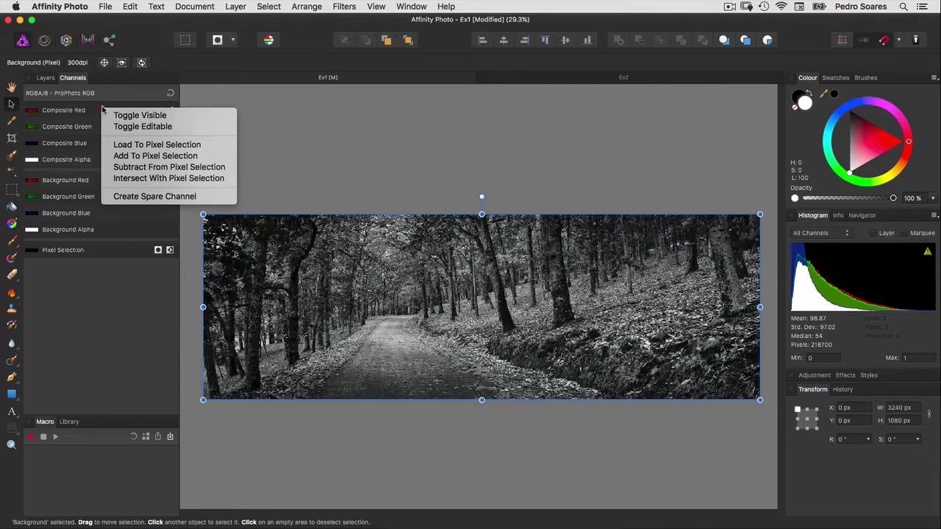
pyautogui.click(116, 148)
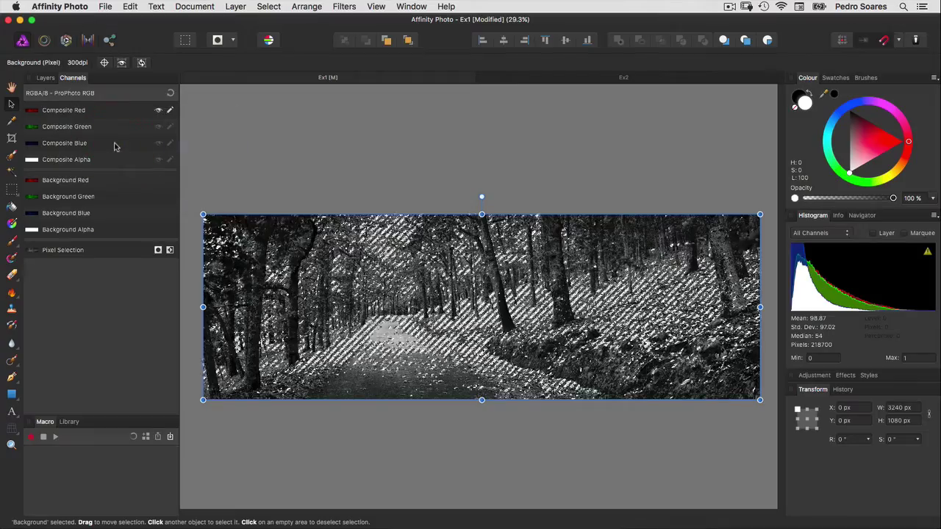
pyautogui.click(169, 94)
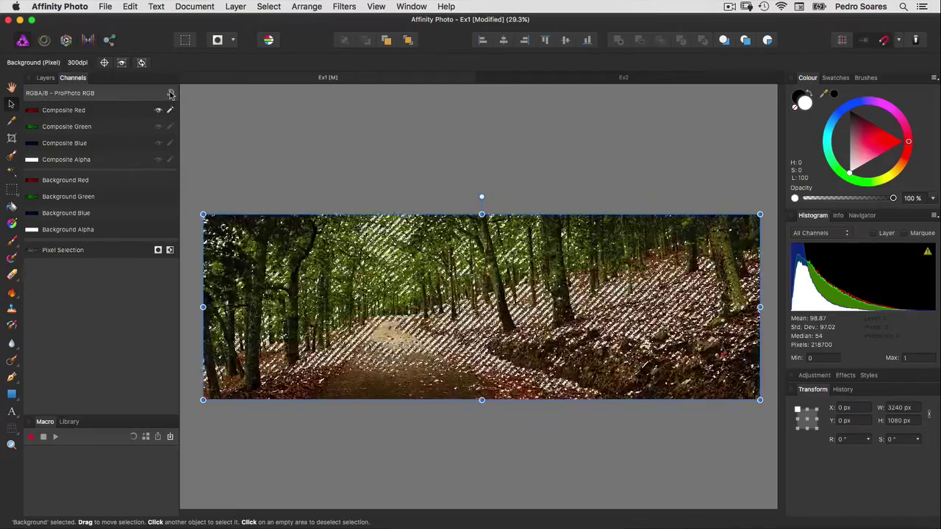
pyautogui.click(45, 78)
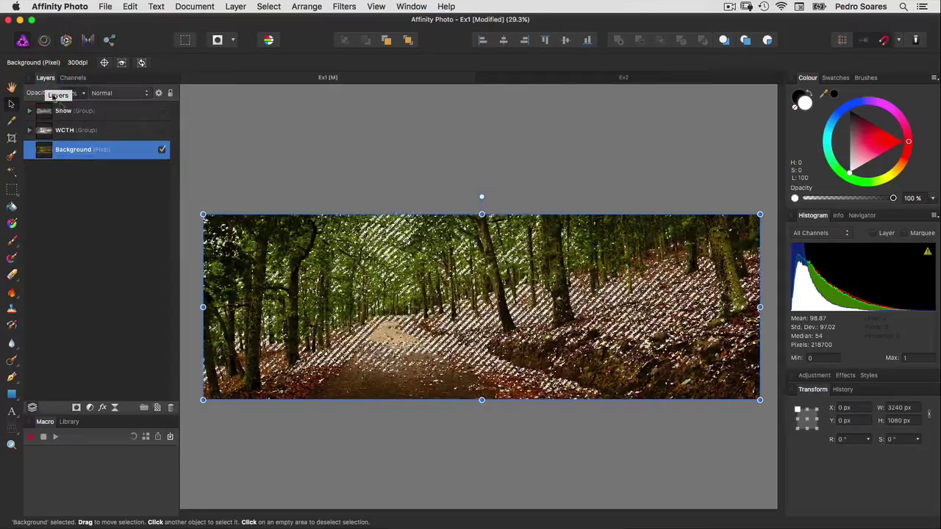
# Add a new pixel layer and invert the red-channel pixel selection.
pyautogui.click(157, 408)
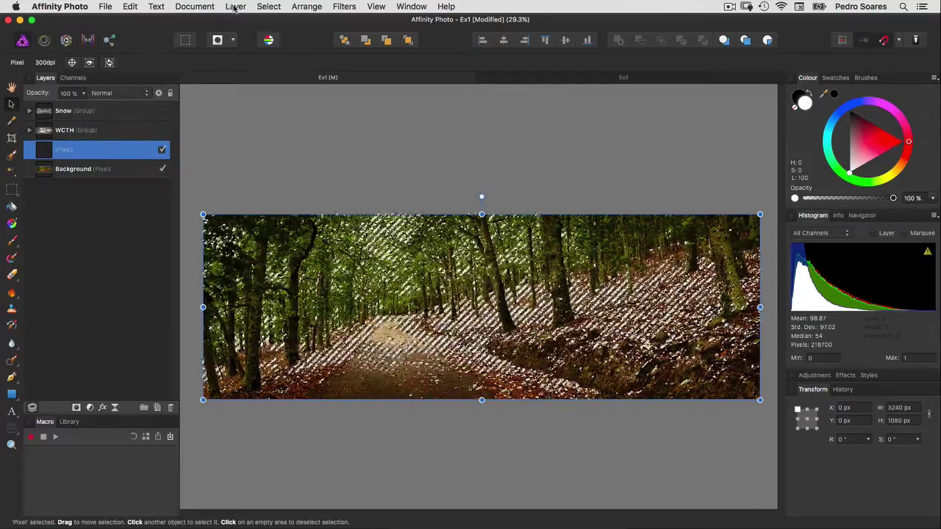
pyautogui.click(259, 6)
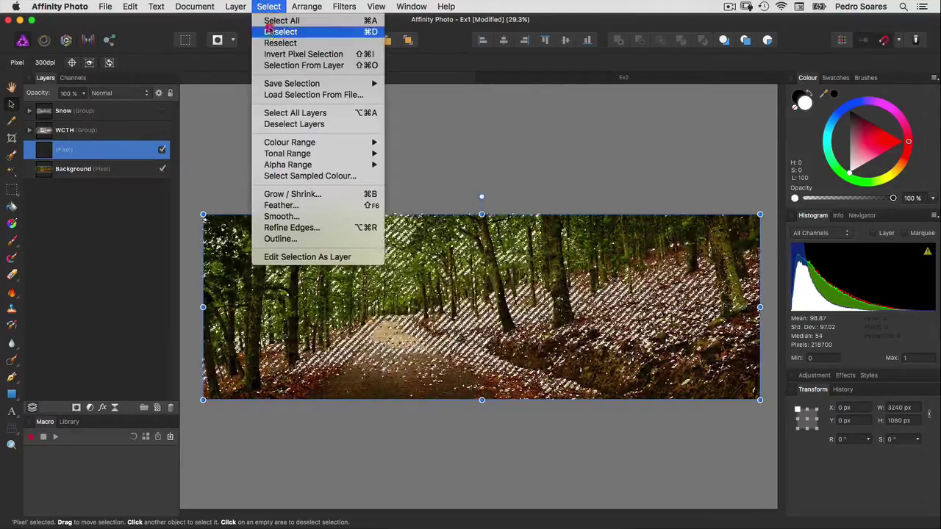
pyautogui.click(270, 54)
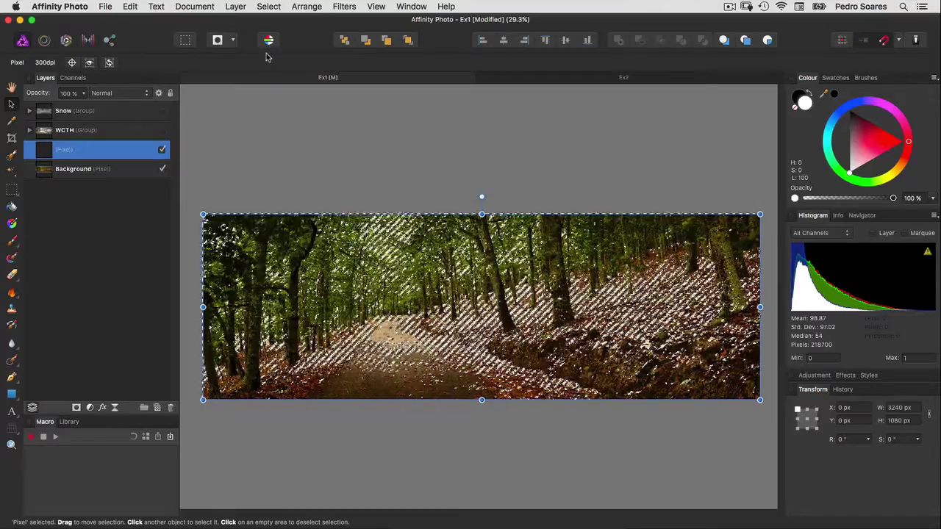
# Fill the inverted selection with the black secondary colour, then deselect.
pyautogui.click(128, 5)
pyautogui.click(138, 146)
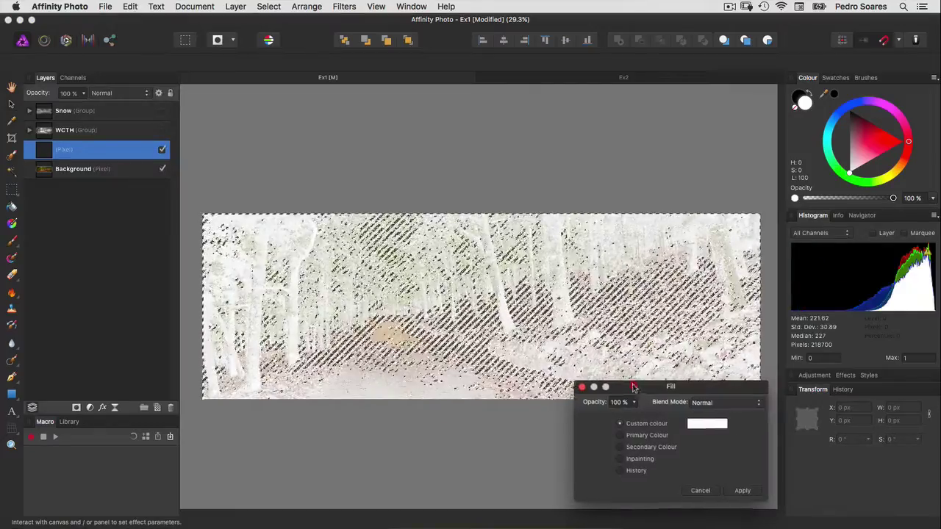
pyautogui.moveTo(626, 382); pyautogui.dragTo(355, 103)
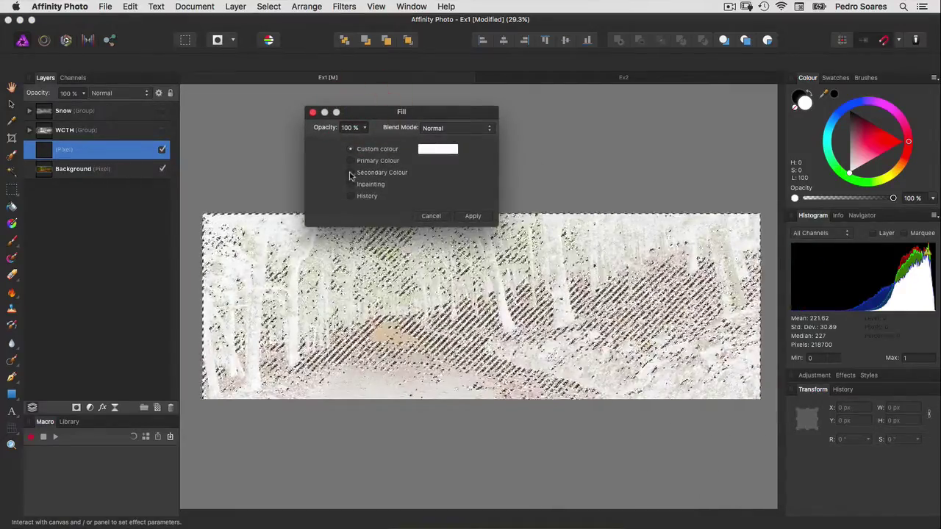
pyautogui.click(352, 173)
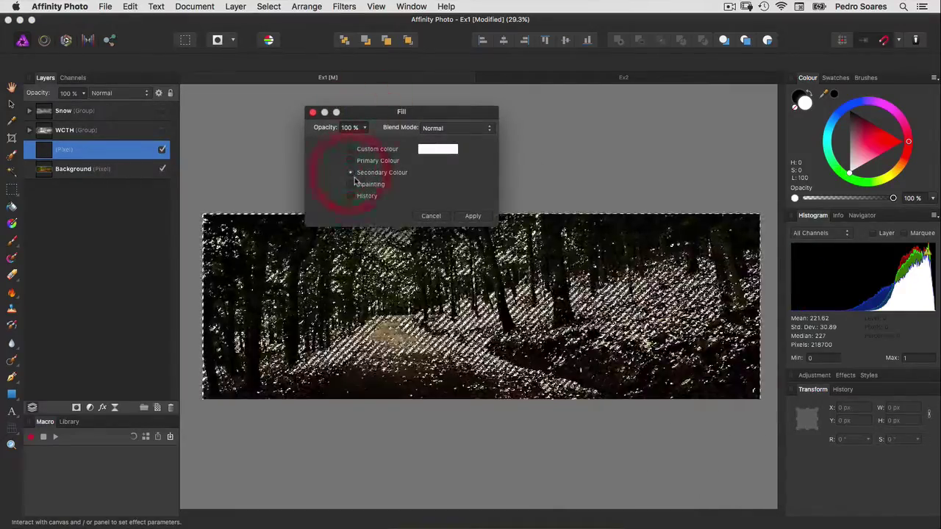
pyautogui.click(472, 217)
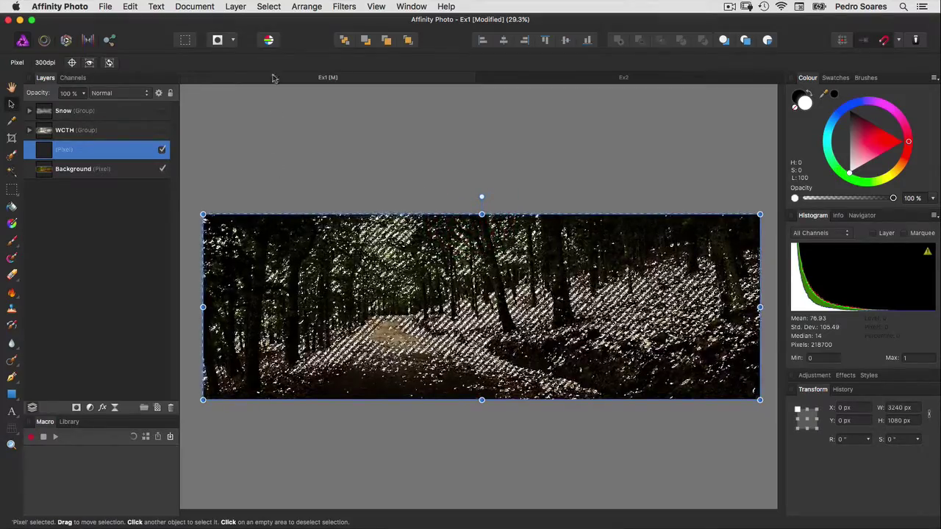
pyautogui.click(269, 8)
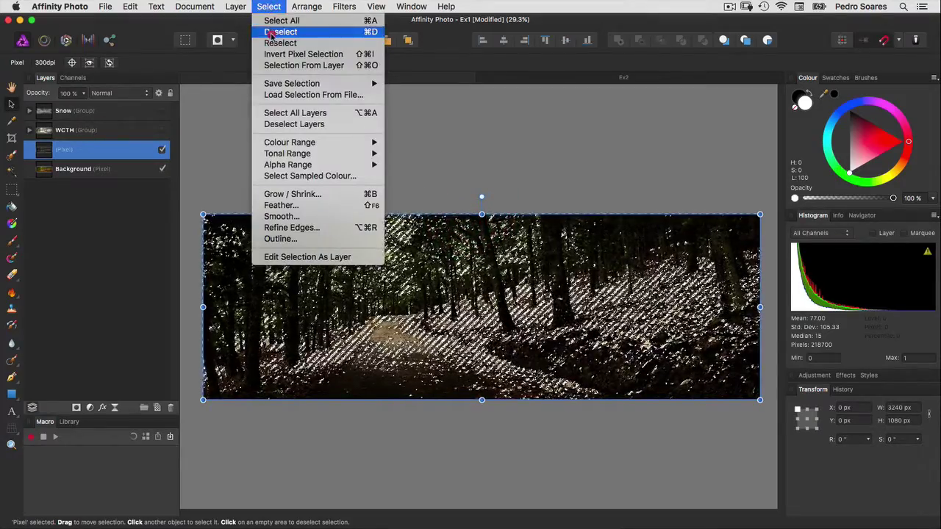
pyautogui.click(271, 34)
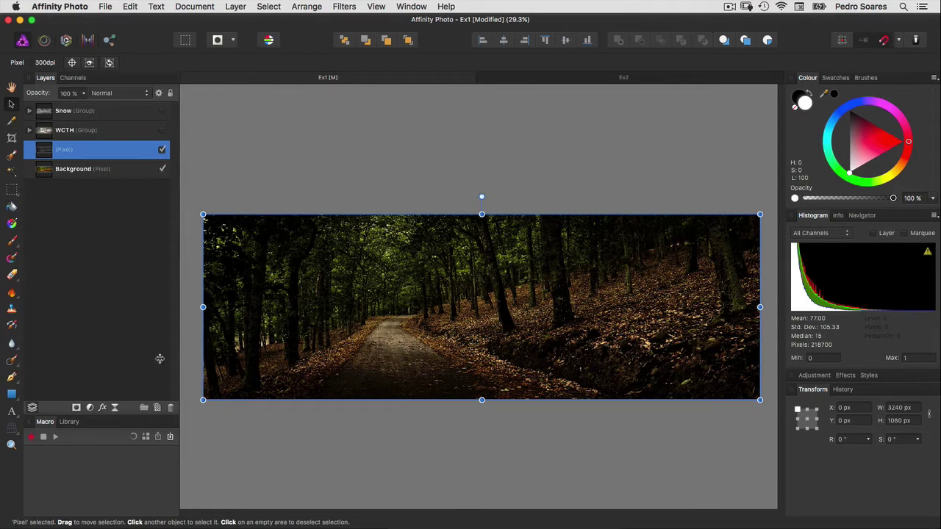
# Add a pixel layer above Background filled entirely with the white primary colour.
pyautogui.click(102, 169)
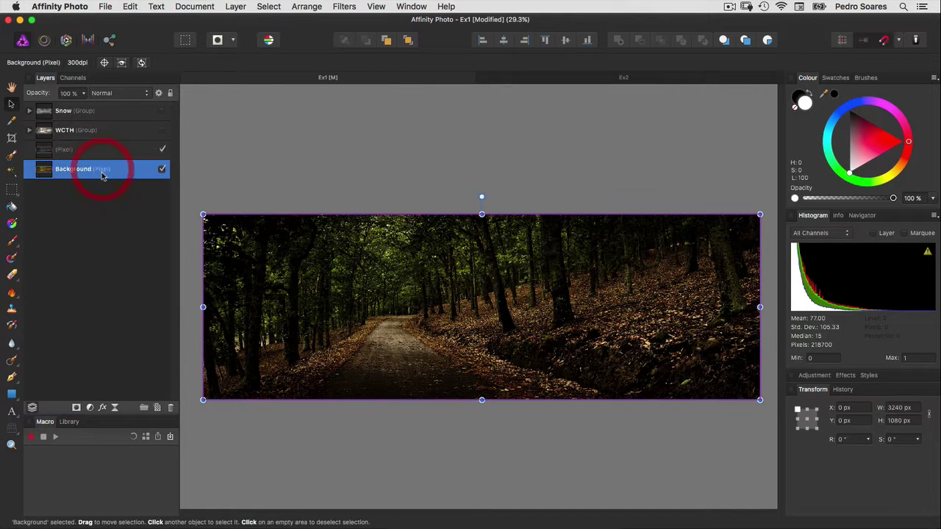
pyautogui.click(158, 408)
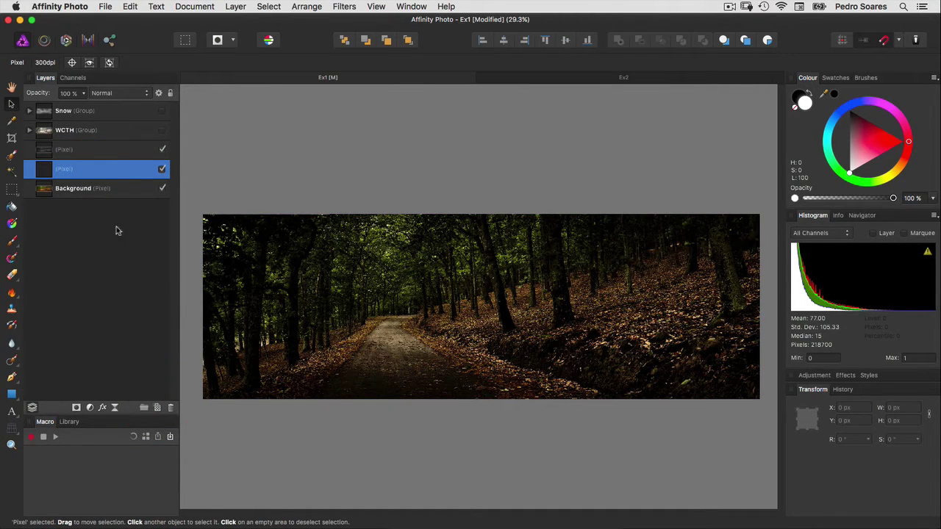
pyautogui.click(129, 7)
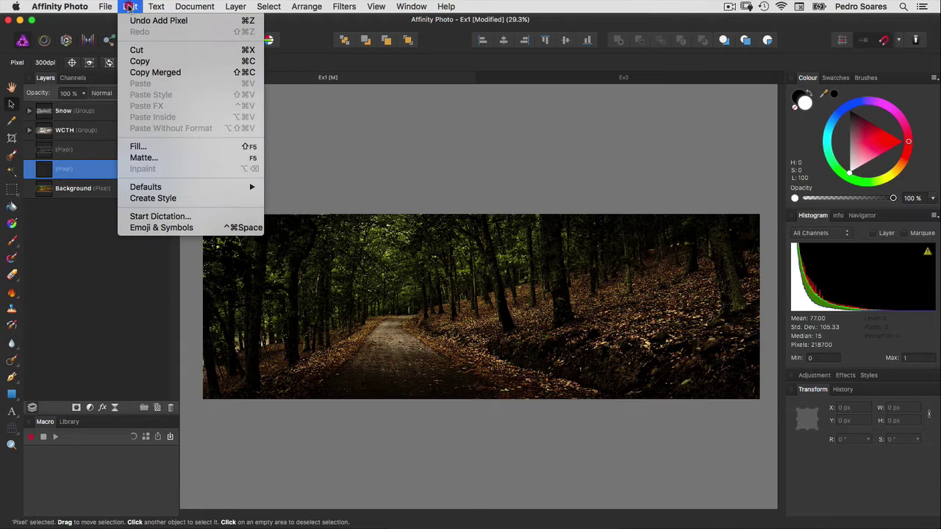
pyautogui.click(138, 147)
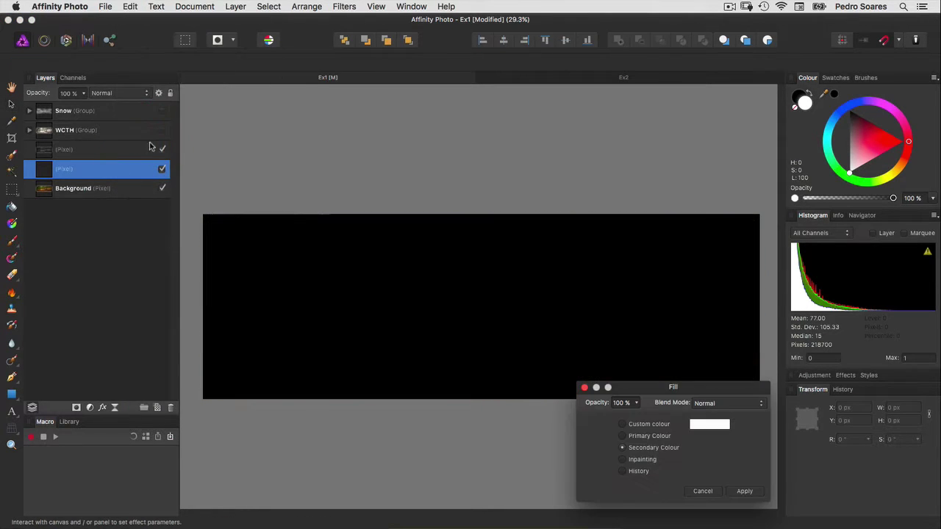
pyautogui.click(624, 437)
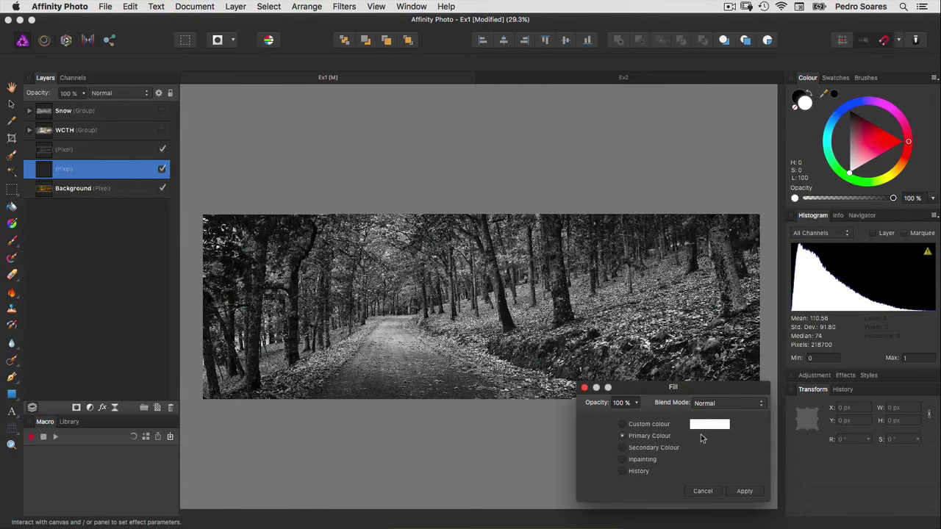
pyautogui.click(744, 491)
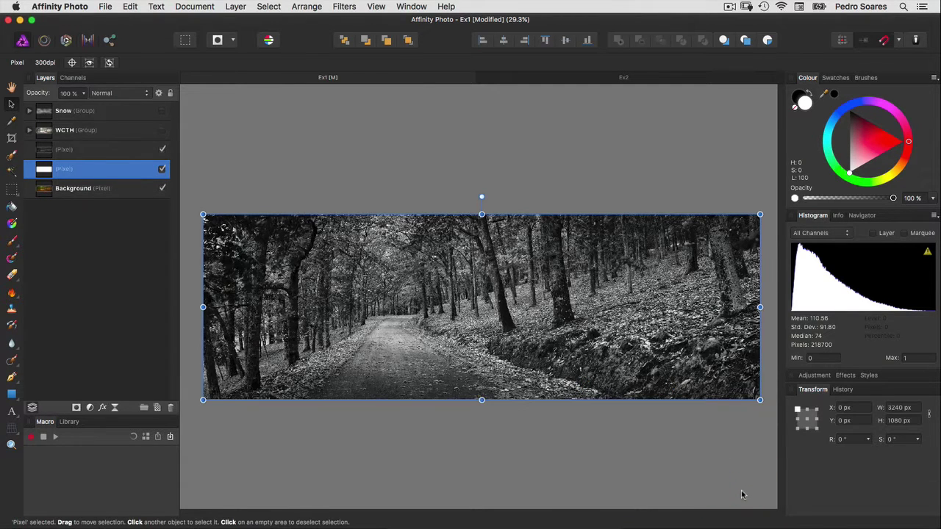
# Merge the black and white fill layers into one layer named 'Red Channel'.
pyautogui.keyDown('shift'); pyautogui.click(106, 149); pyautogui.keyUp('shift')
pyautogui.click(236, 8)
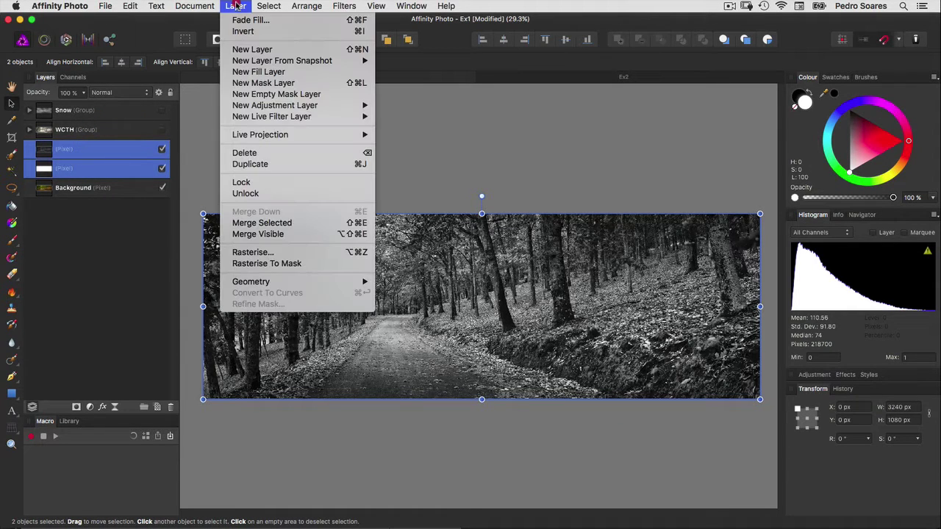
pyautogui.click(258, 223)
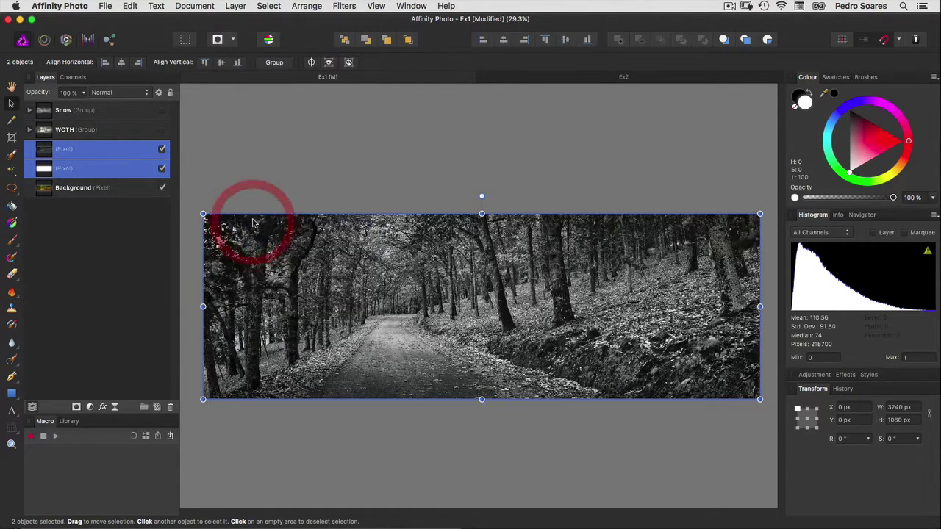
pyautogui.doubleClick(66, 149)
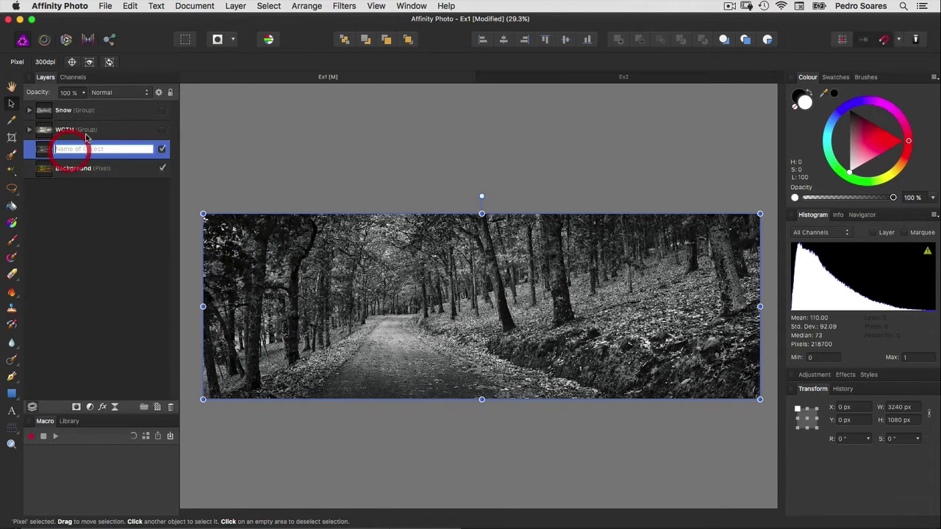
pyautogui.write('Red Channel')
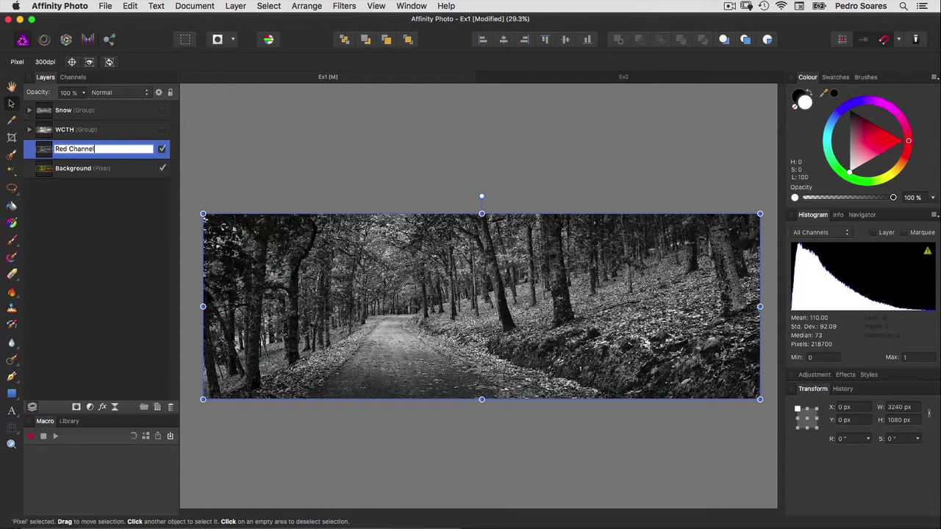
pyautogui.press('Return')
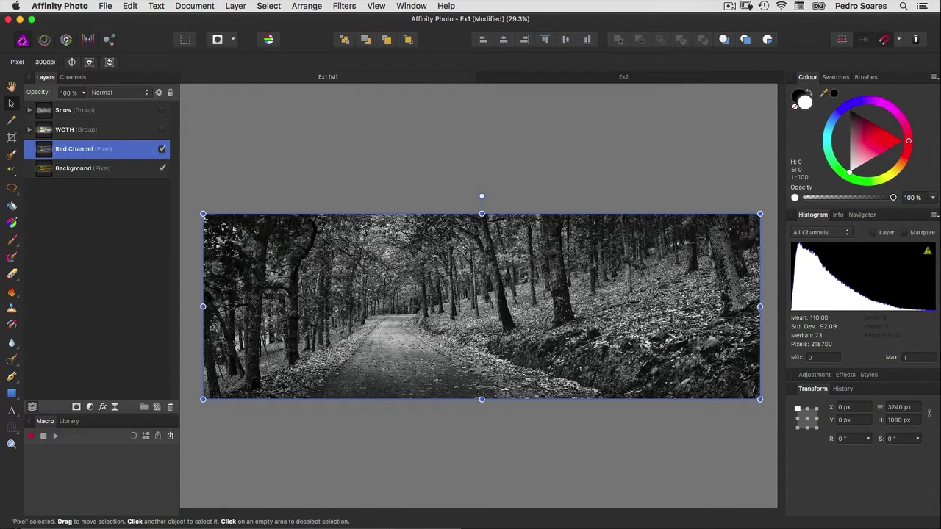
# Duplicate the Red Channel layer and select the top copy.
pyautogui.click(235, 6)
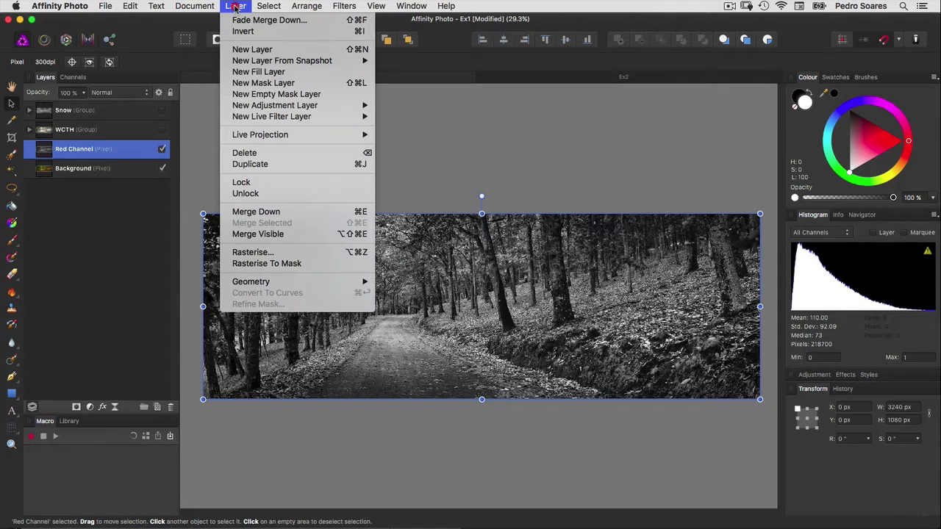
pyautogui.click(236, 163)
pyautogui.click(123, 153)
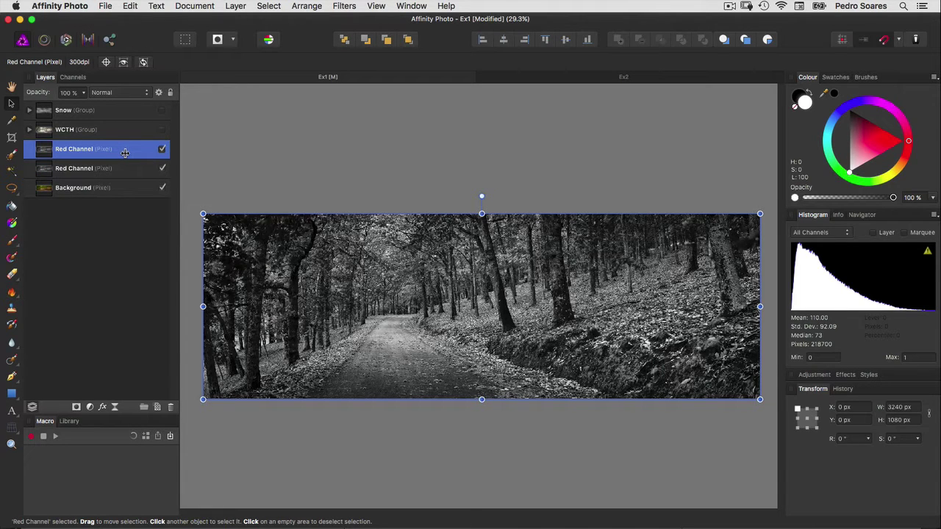
pyautogui.click(235, 6)
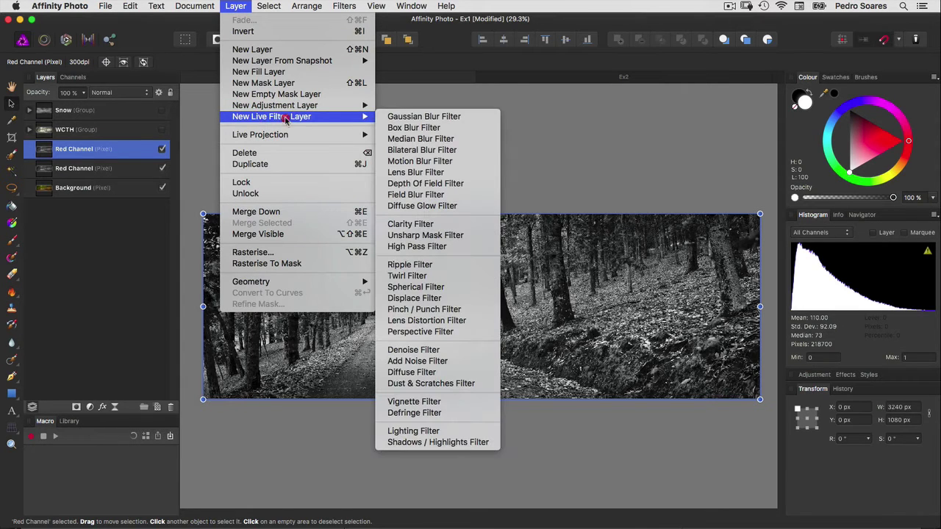
pyautogui.moveTo(271, 116)
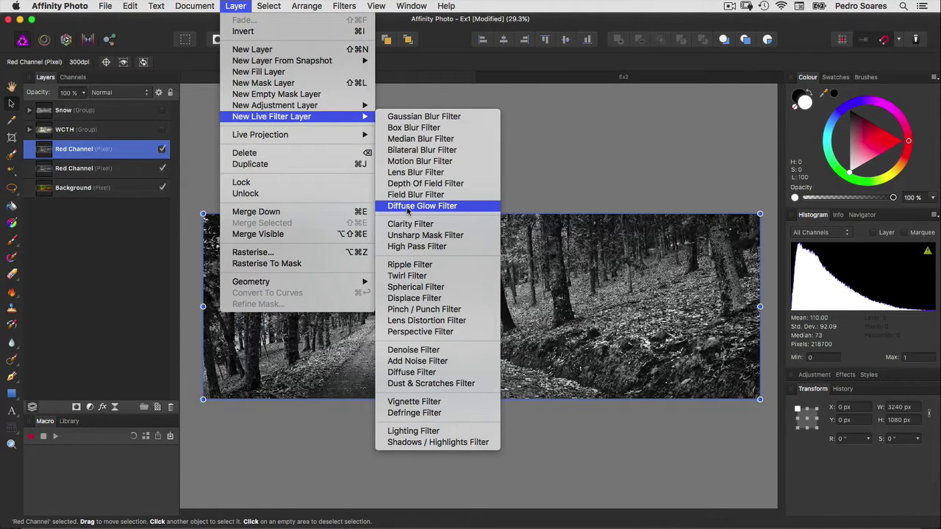
# Apply a Diffuse Glow live filter: radius 48.9 px, intensity 75%, threshold 31%, opacity 20%.
pyautogui.click(409, 208)
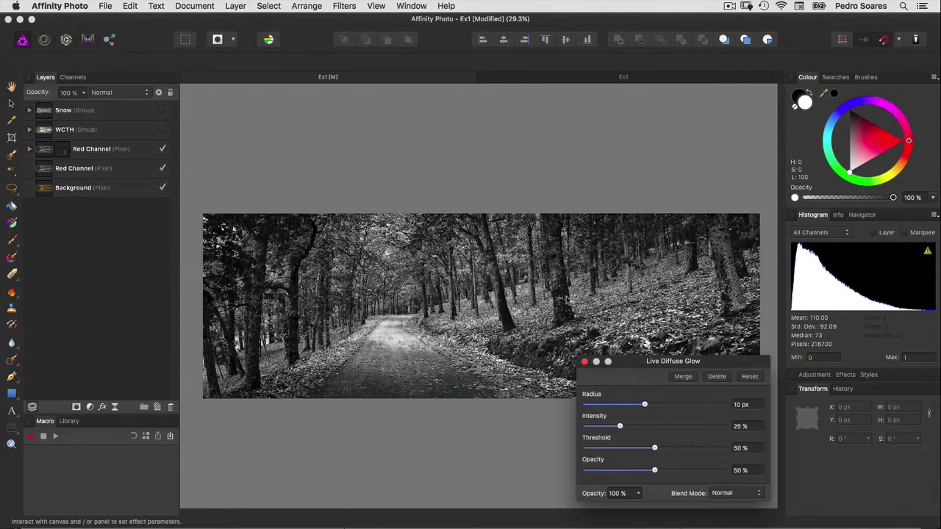
pyautogui.moveTo(646, 363); pyautogui.dragTo(270, 119)
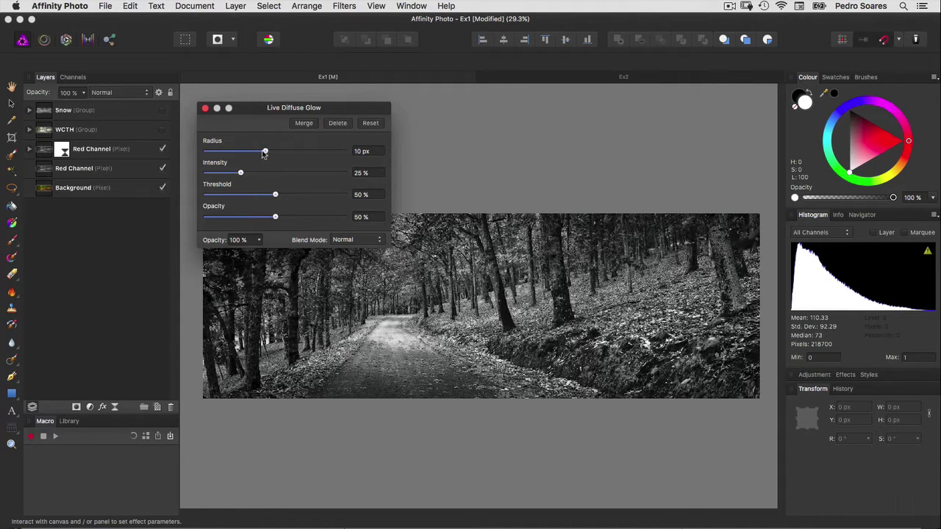
pyautogui.moveTo(265, 152); pyautogui.dragTo(296, 155)
pyautogui.moveTo(240, 172)
pyautogui.mouseDown()
pyautogui.moveTo(315, 181)
pyautogui.moveTo(248, 196)
pyautogui.moveTo(248, 214)
pyautogui.mouseUp()
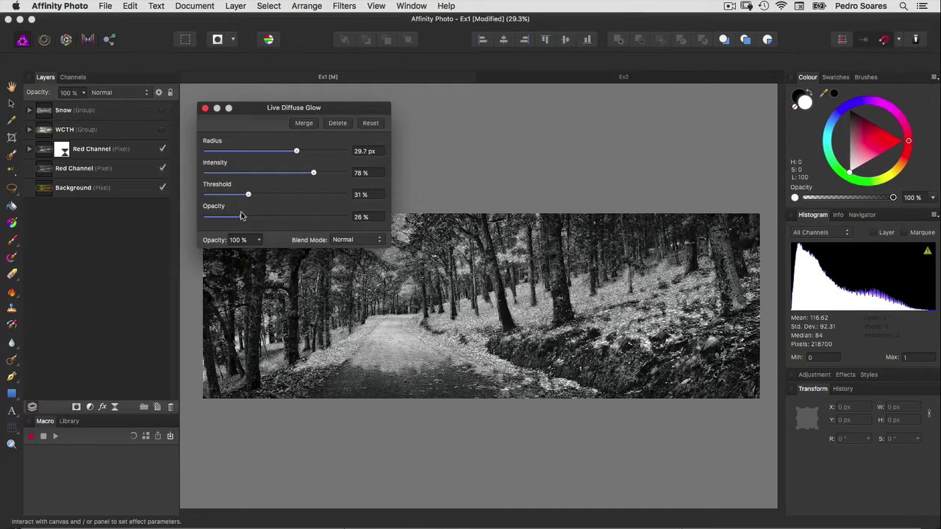
pyautogui.moveTo(236, 217); pyautogui.dragTo(233, 217)
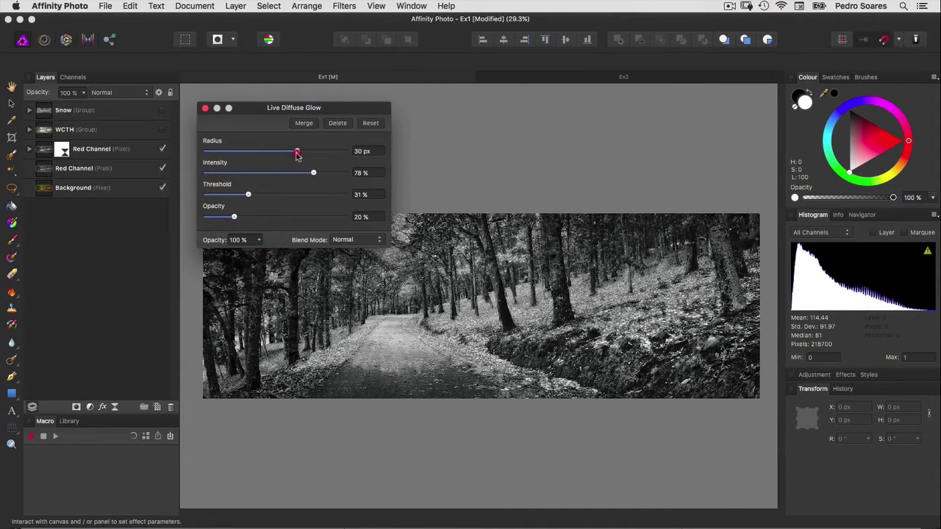
pyautogui.moveTo(296, 153)
pyautogui.mouseDown()
pyautogui.moveTo(330, 156)
pyautogui.moveTo(320, 173)
pyautogui.moveTo(296, 175)
pyautogui.moveTo(309, 177)
pyautogui.mouseUp()
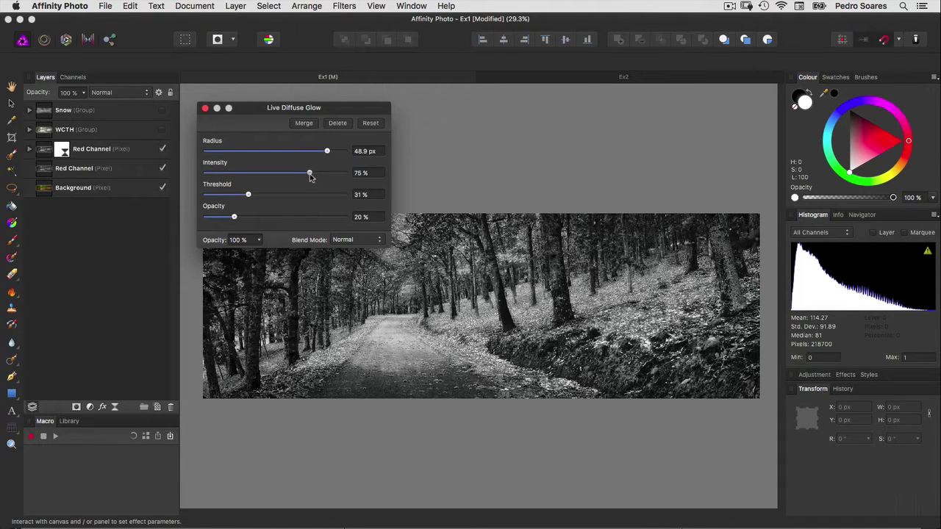
pyautogui.click(205, 108)
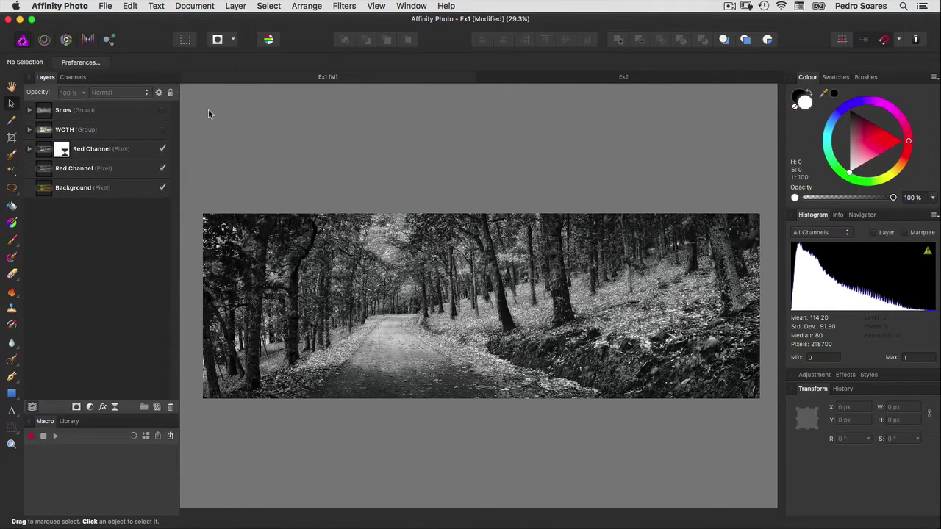
# Rename the top Red Channel copy to 'Red Glow'.
pyautogui.click(96, 152)
pyautogui.doubleClick(96, 149)
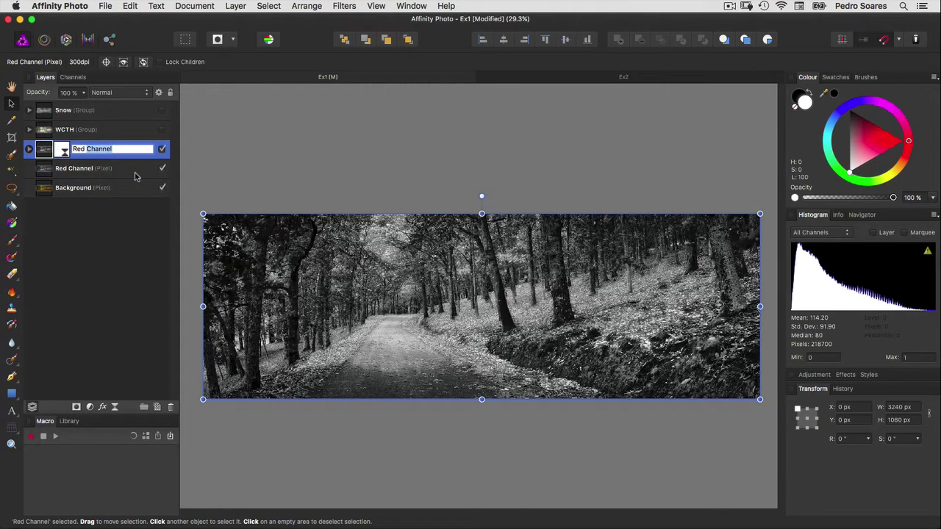
pyautogui.write('Glow')
pyautogui.press('Return')
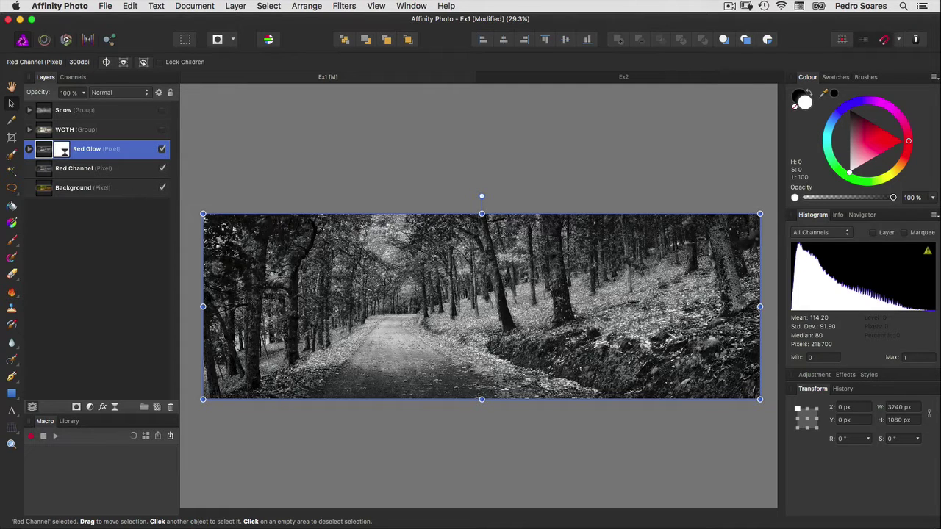
# Set Red Glow to Screen blend mode at 70% opacity.
pyautogui.click(111, 92)
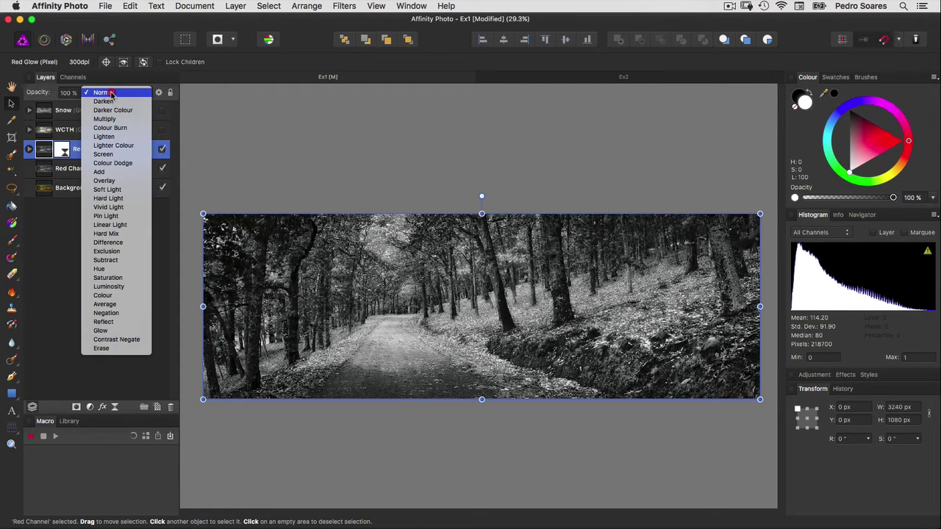
pyautogui.click(114, 155)
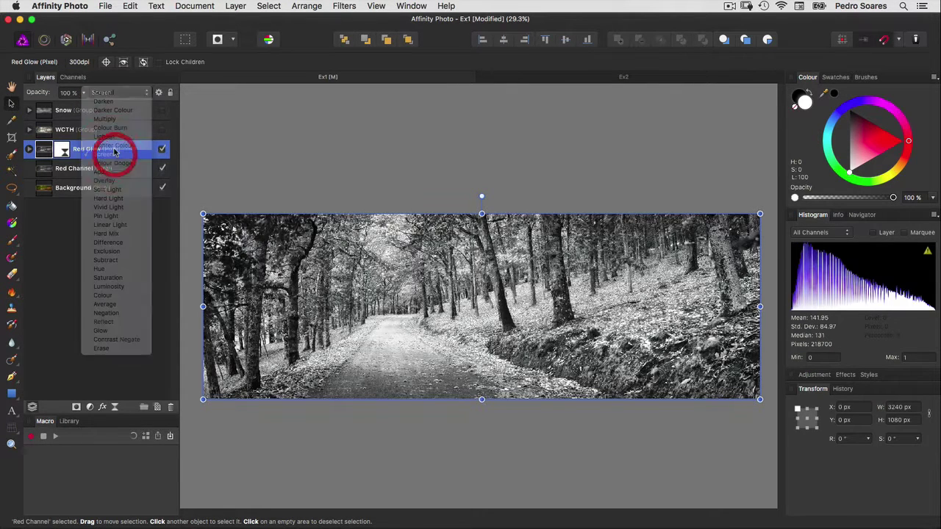
pyautogui.click(66, 93)
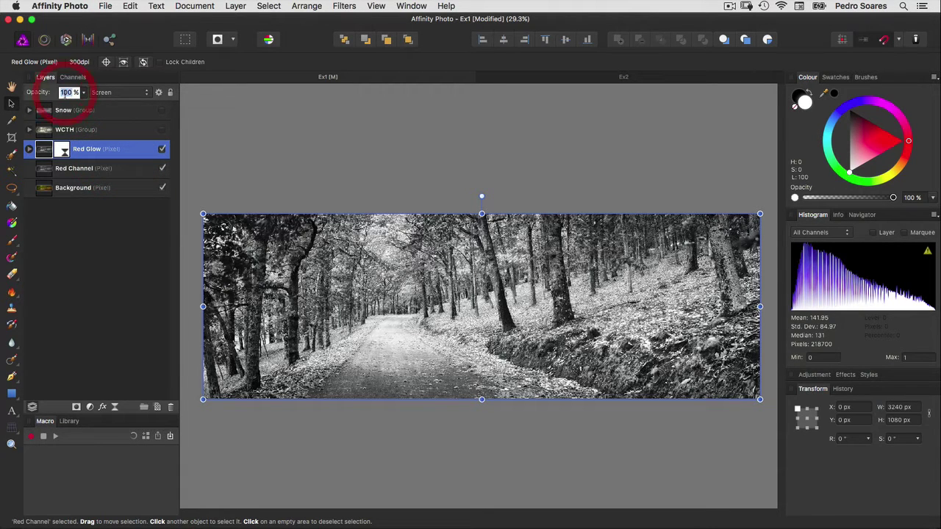
pyautogui.write('70')
pyautogui.press('Return')
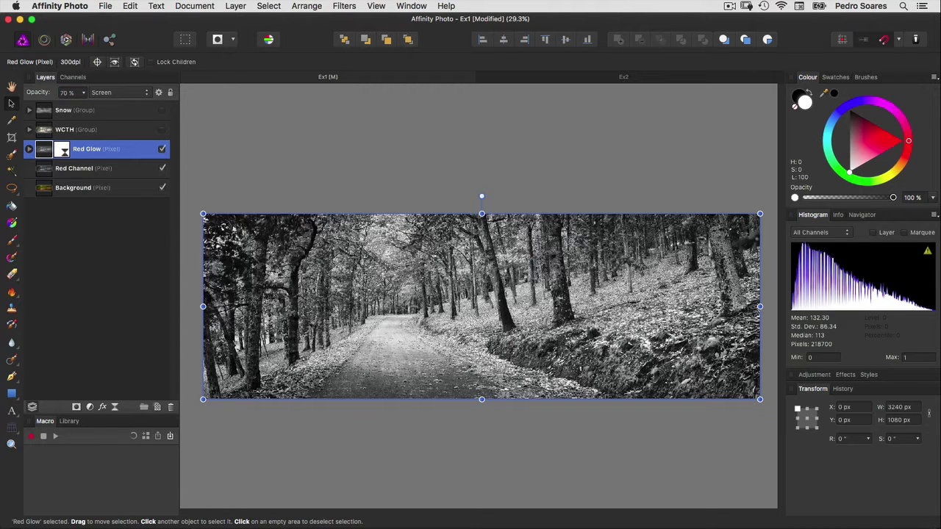
# Hide the Red Glow and Red Channel layers and select Background.
pyautogui.click(163, 149)
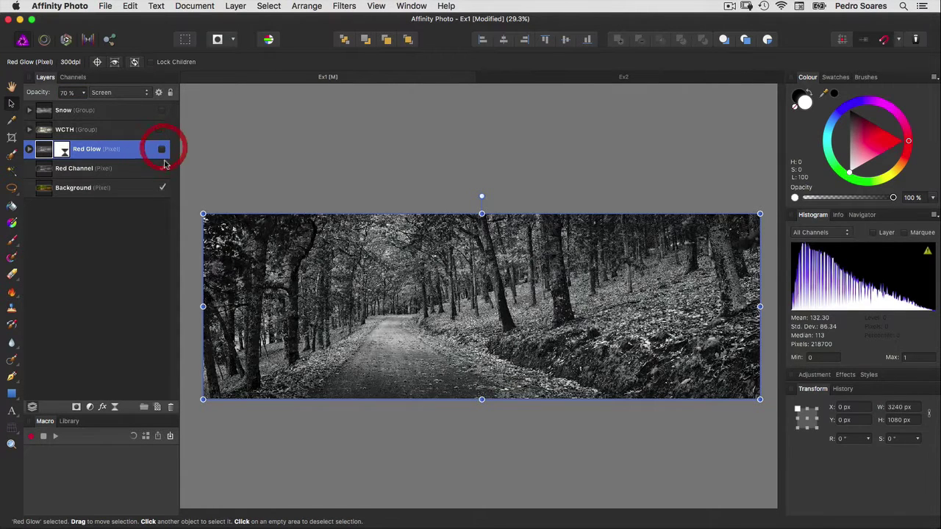
pyautogui.click(163, 168)
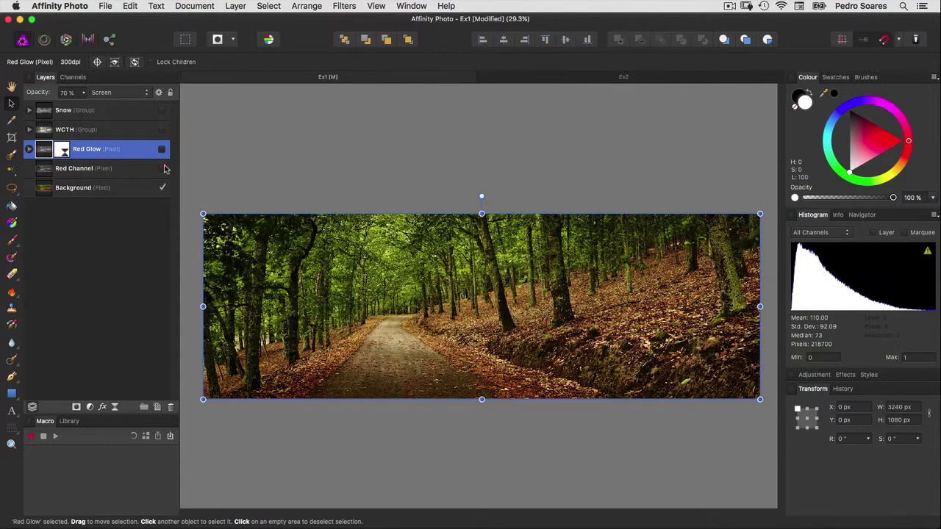
pyautogui.click(68, 189)
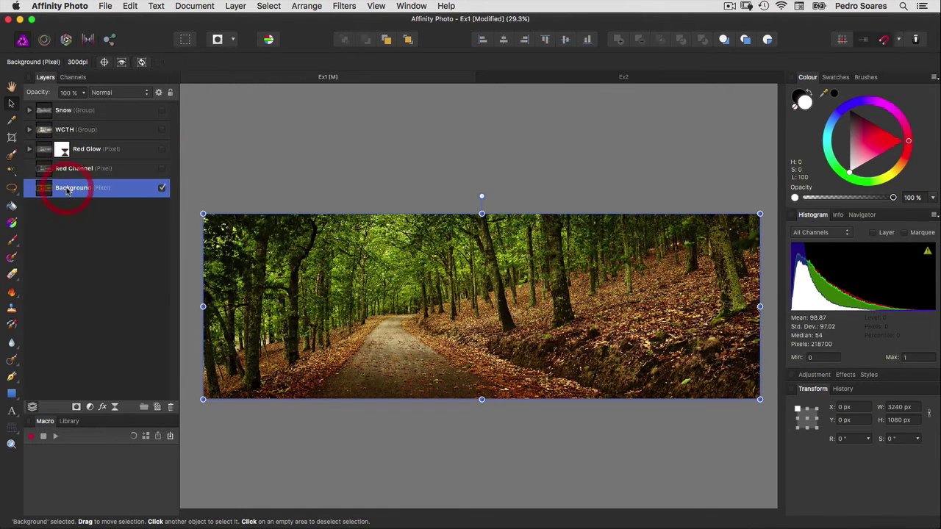
# Load the Composite Green channel as a pixel selection and restore all channels.
pyautogui.click(74, 78)
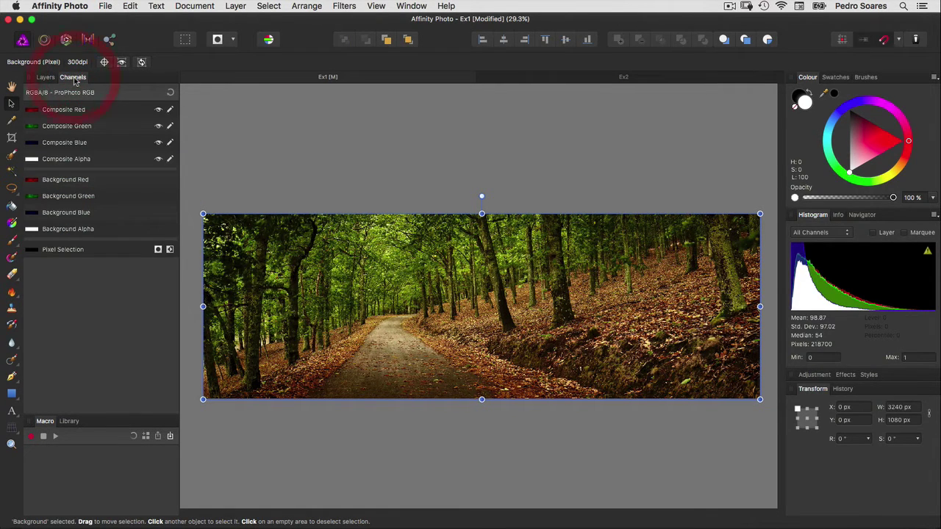
pyautogui.click(64, 127)
pyautogui.rightClick(81, 127)
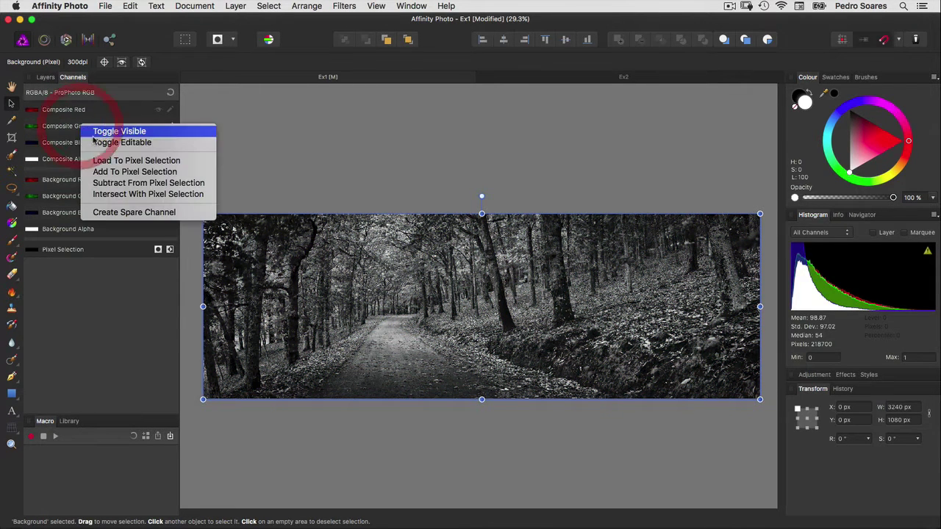
pyautogui.click(100, 160)
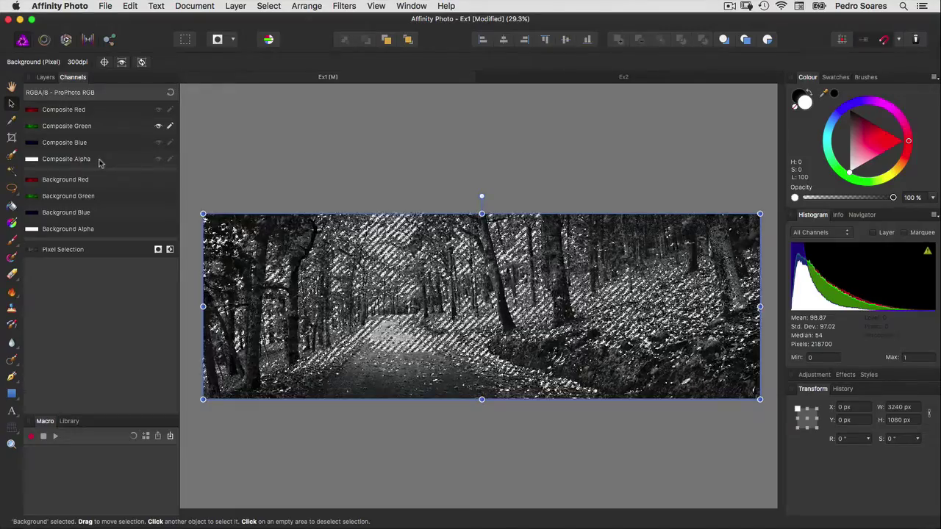
pyautogui.click(170, 94)
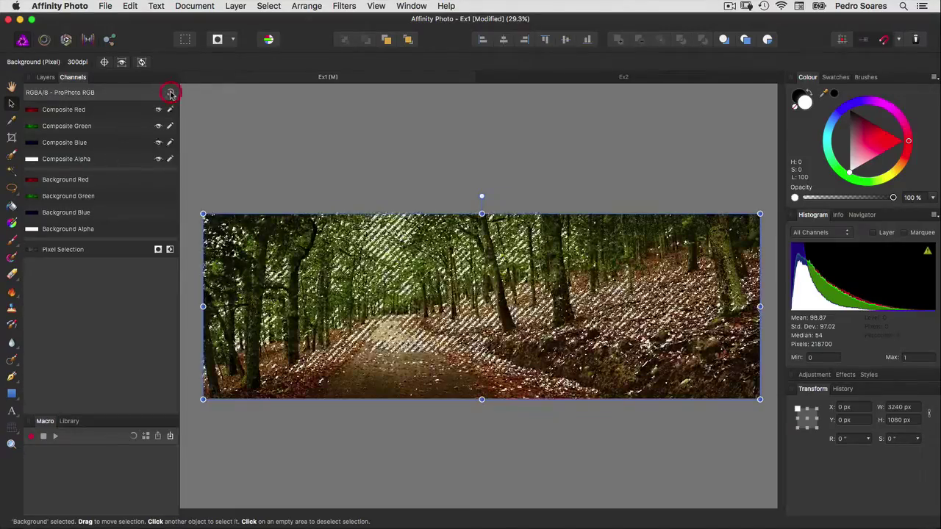
# Fill a new pixel layer black through the inverted green-channel selection, then deselect.
pyautogui.click(45, 77)
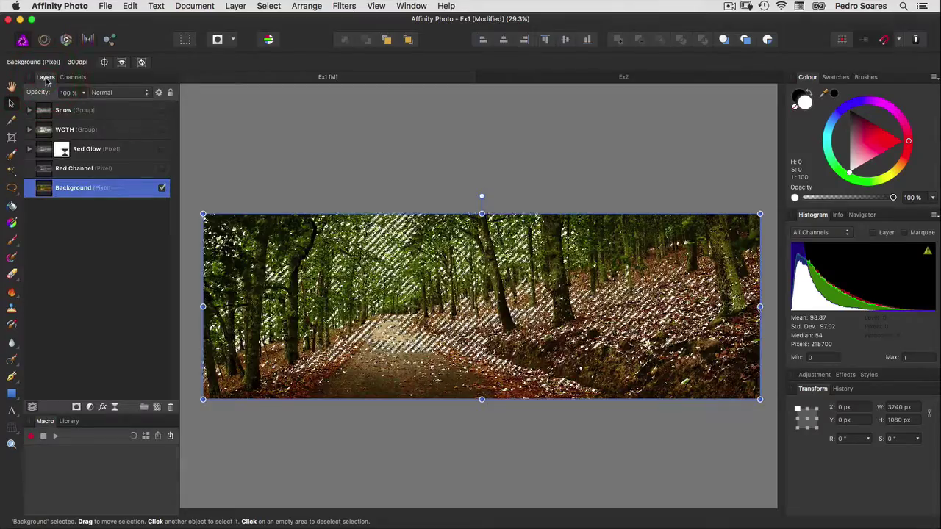
pyautogui.click(267, 7)
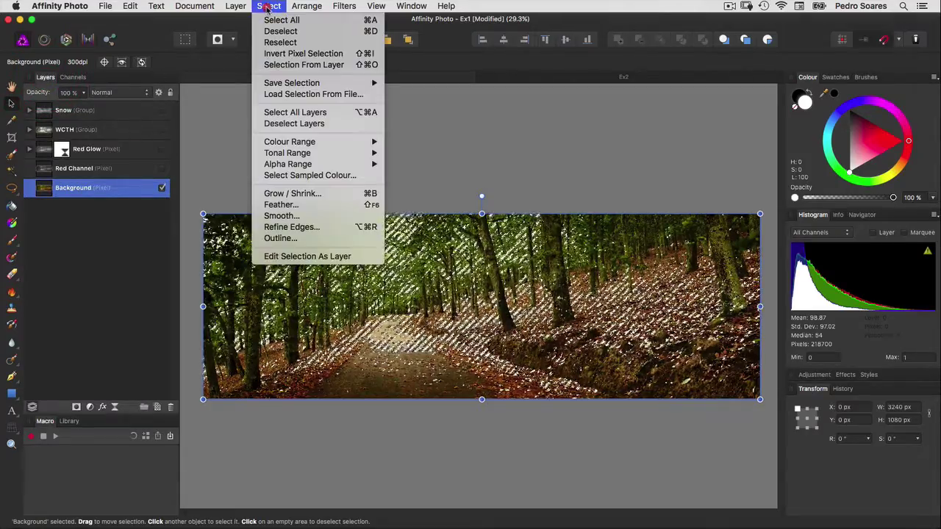
pyautogui.click(275, 56)
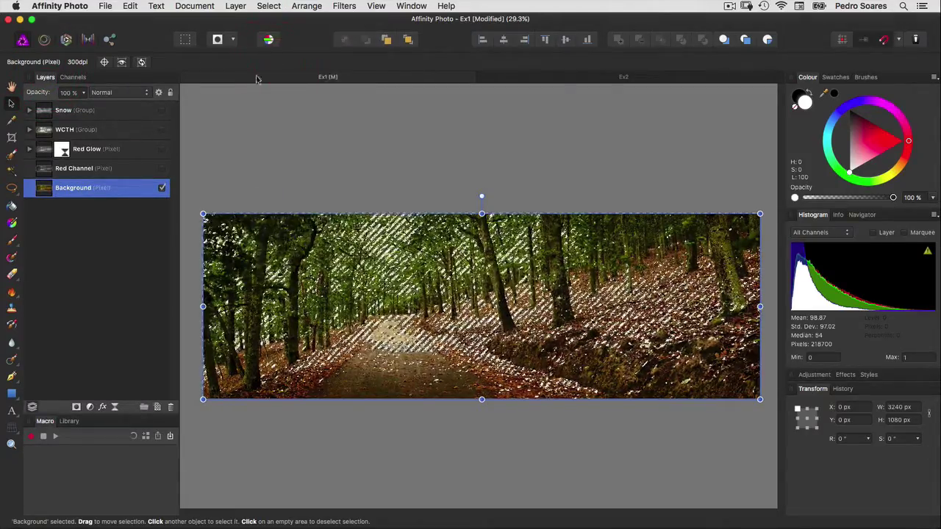
pyautogui.click(158, 407)
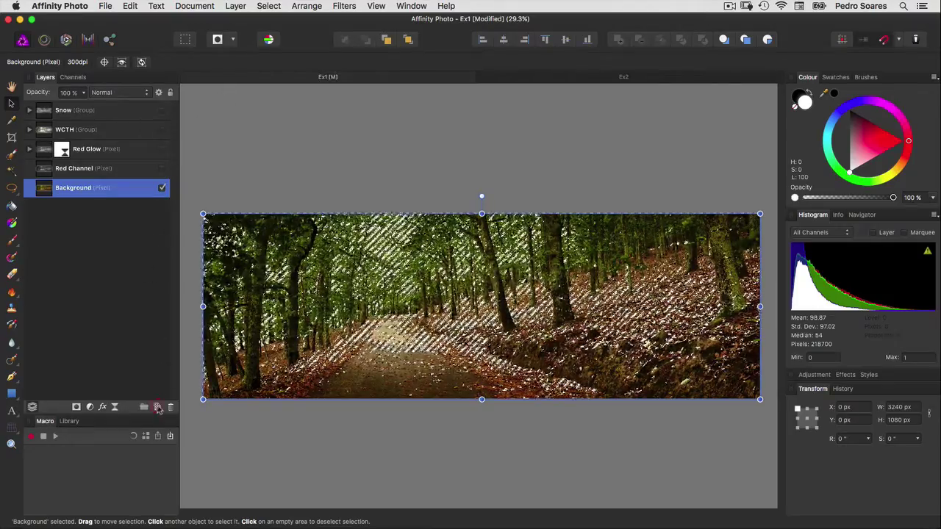
pyautogui.click(131, 7)
pyautogui.click(137, 145)
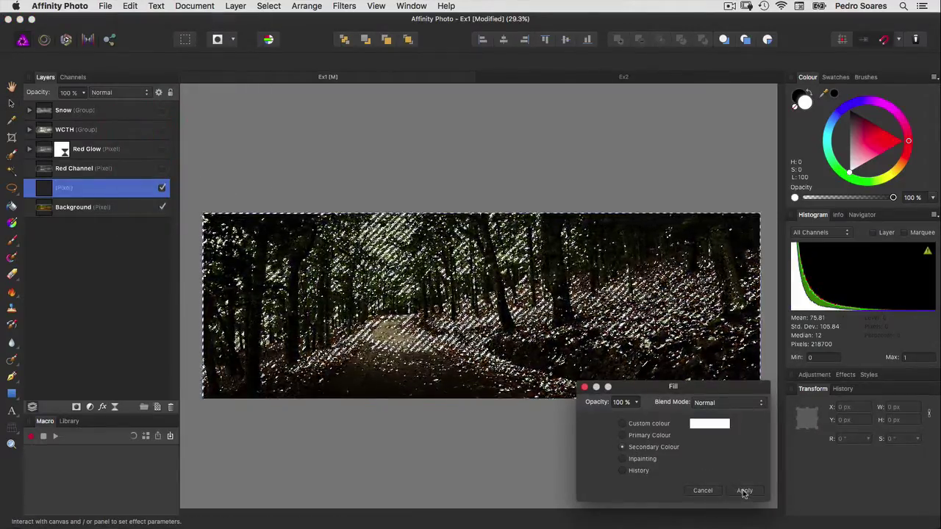
pyautogui.click(742, 491)
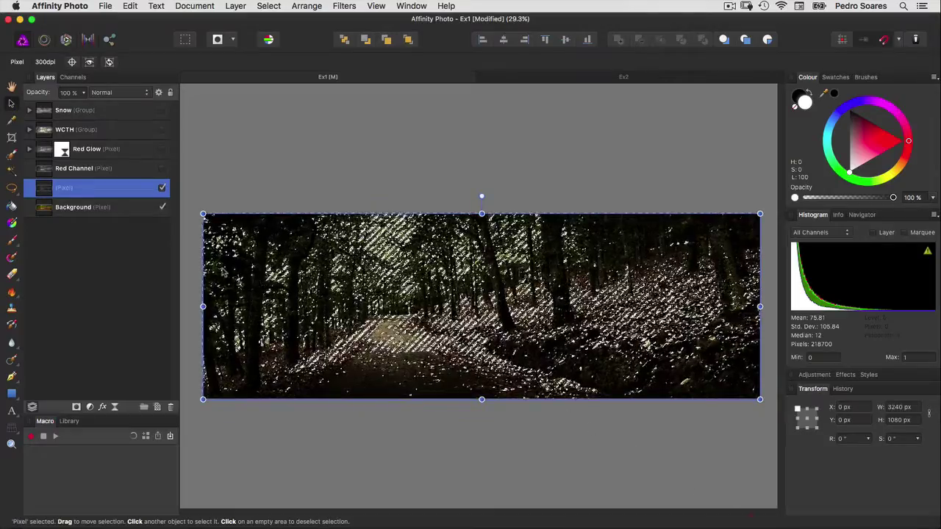
pyautogui.click(263, 6)
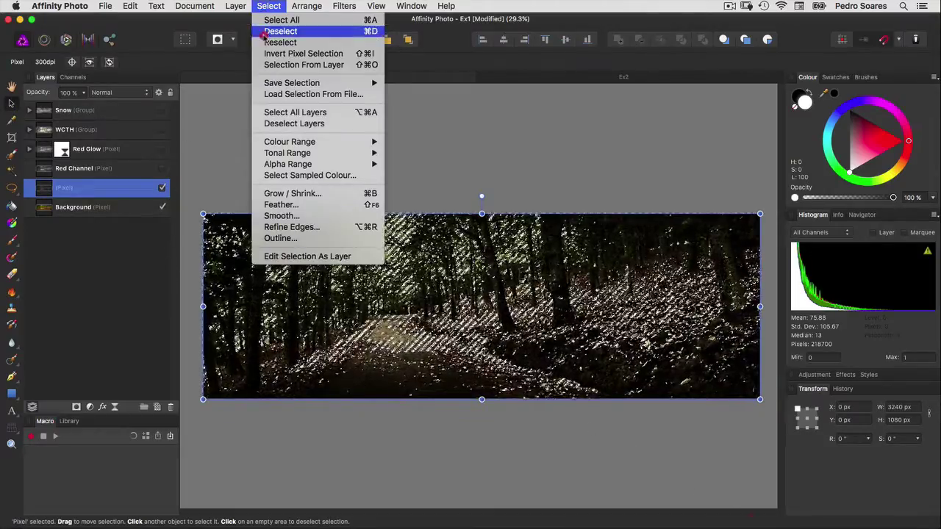
pyautogui.click(268, 32)
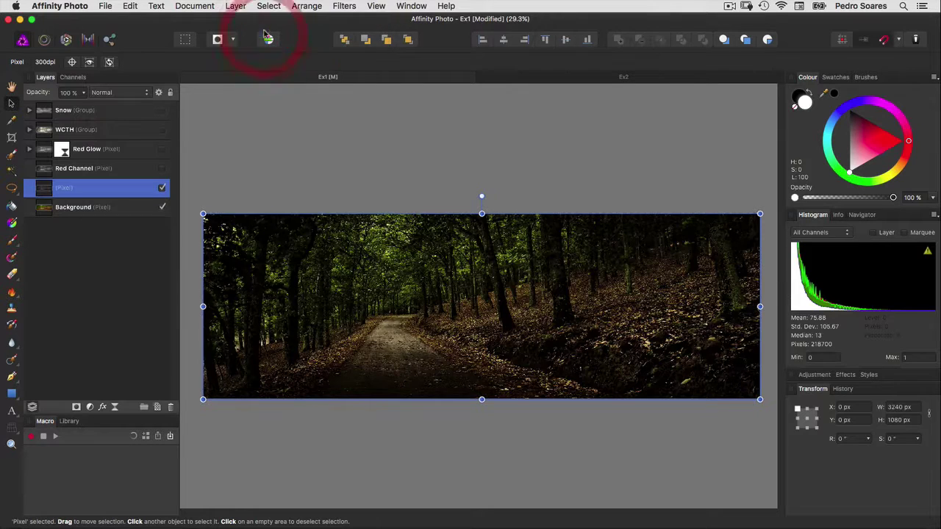
# Add a white primary-colour pixel layer above Background and select both new layers.
pyautogui.click(72, 209)
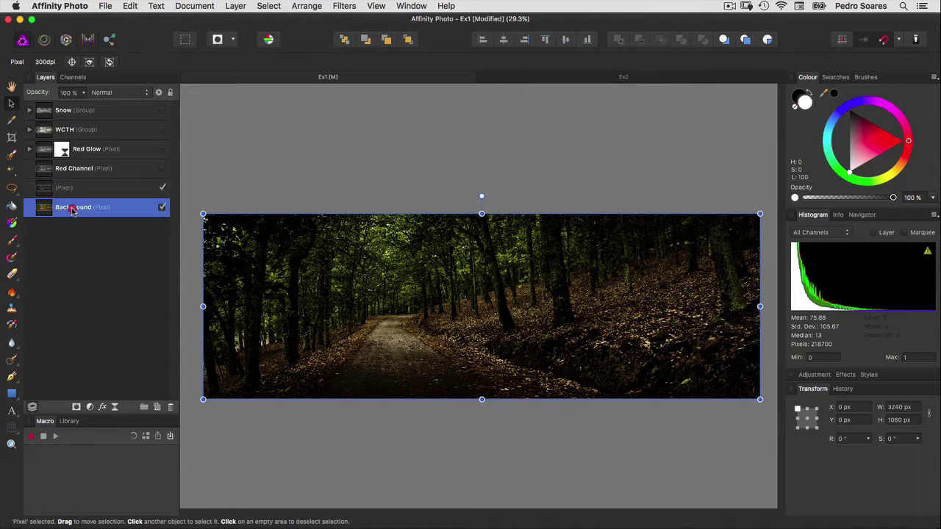
pyautogui.click(154, 402)
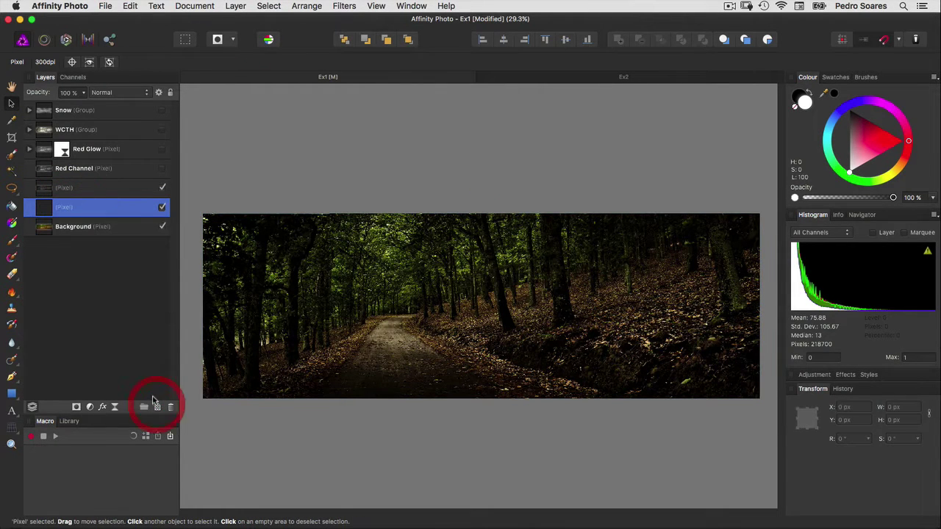
pyautogui.click(130, 6)
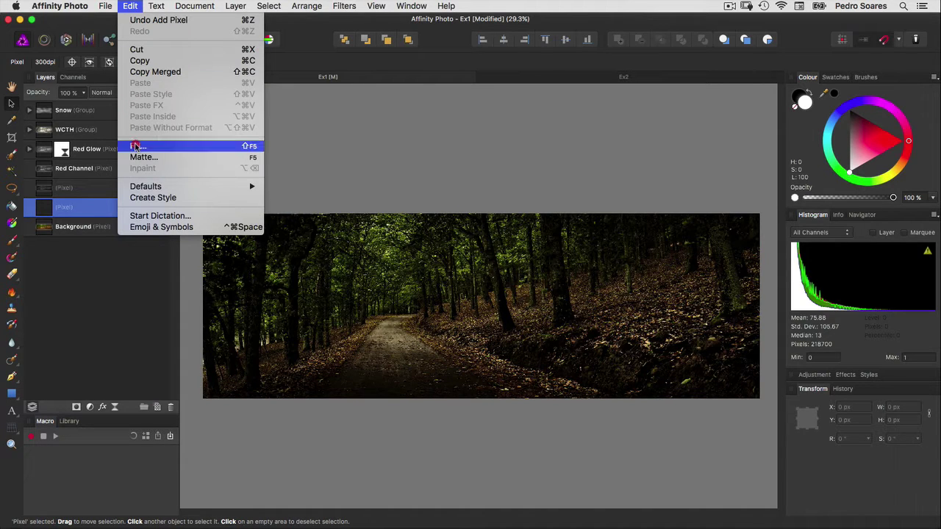
pyautogui.click(138, 146)
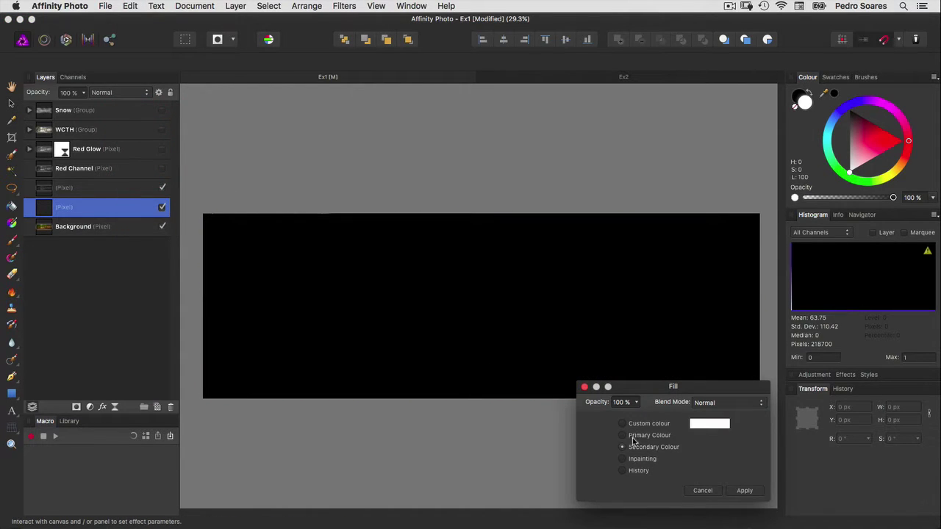
pyautogui.click(623, 436)
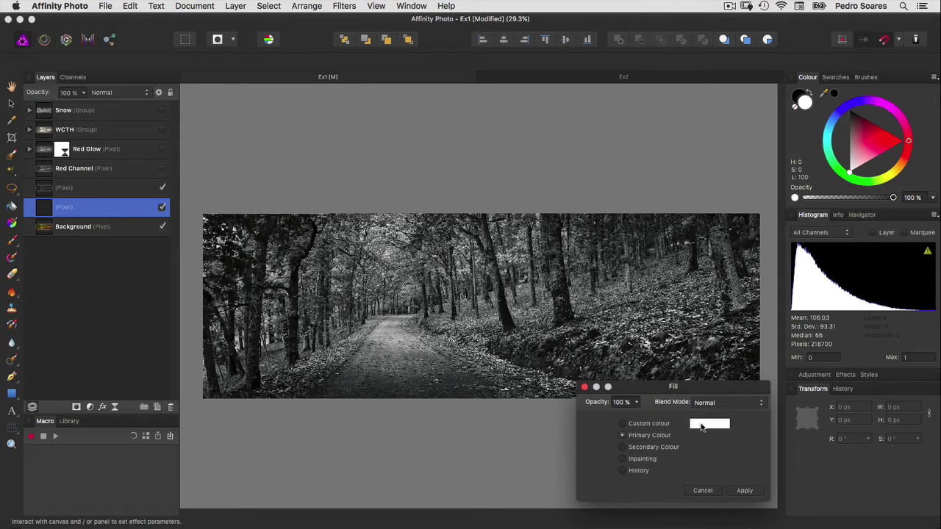
pyautogui.click(745, 490)
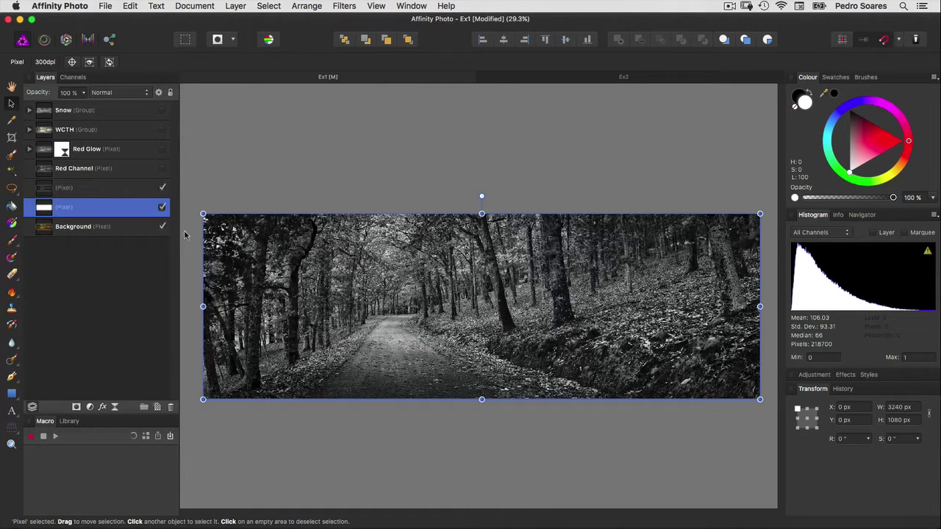
pyautogui.keyDown('shift'); pyautogui.click(118, 189); pyautogui.keyUp('shift')
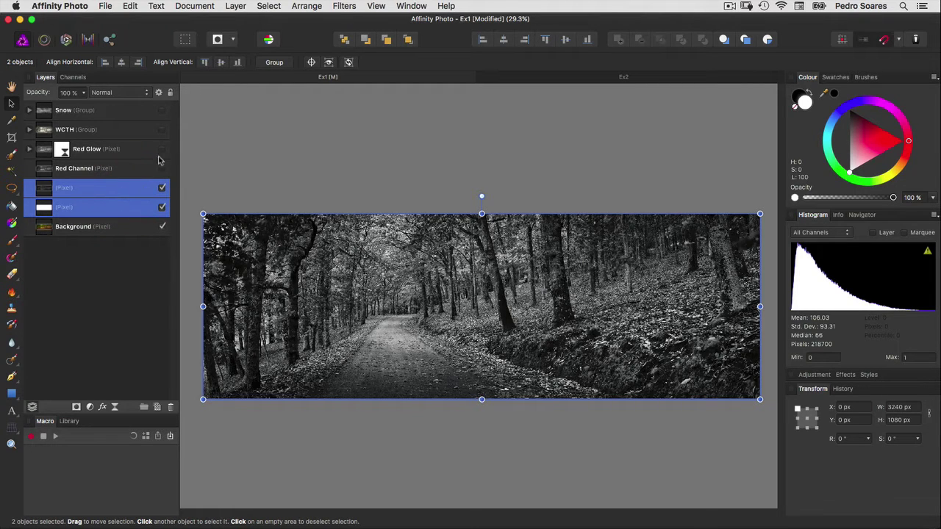
# Merge the two selected layers into one named 'Green Channel'.
pyautogui.click(234, 6)
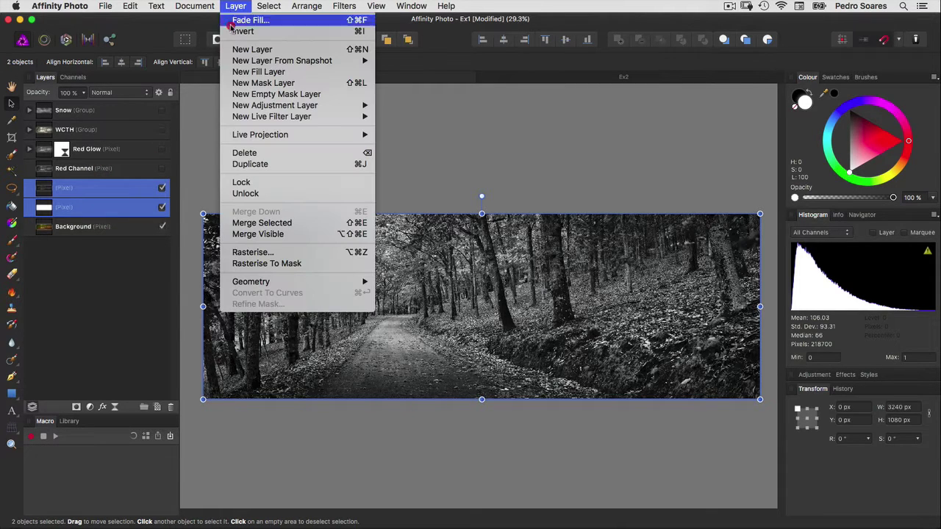
pyautogui.click(240, 222)
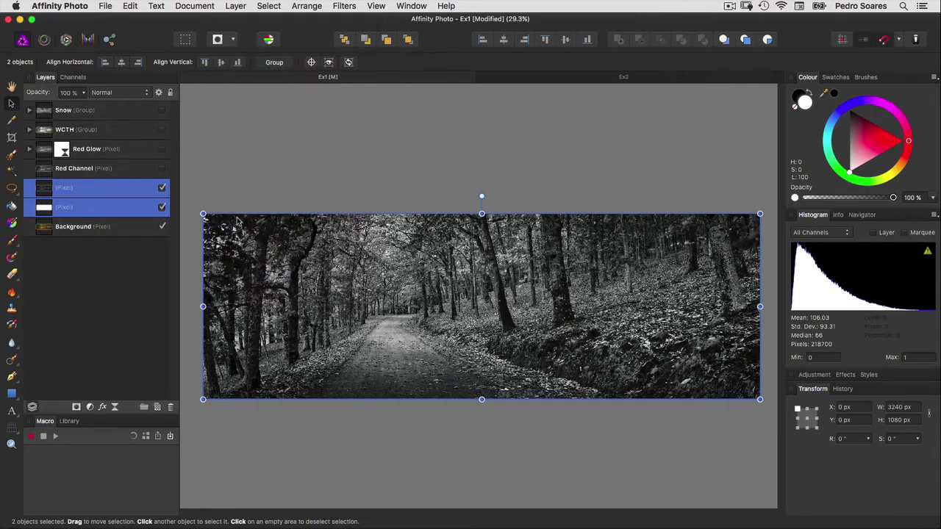
pyautogui.doubleClick(65, 189)
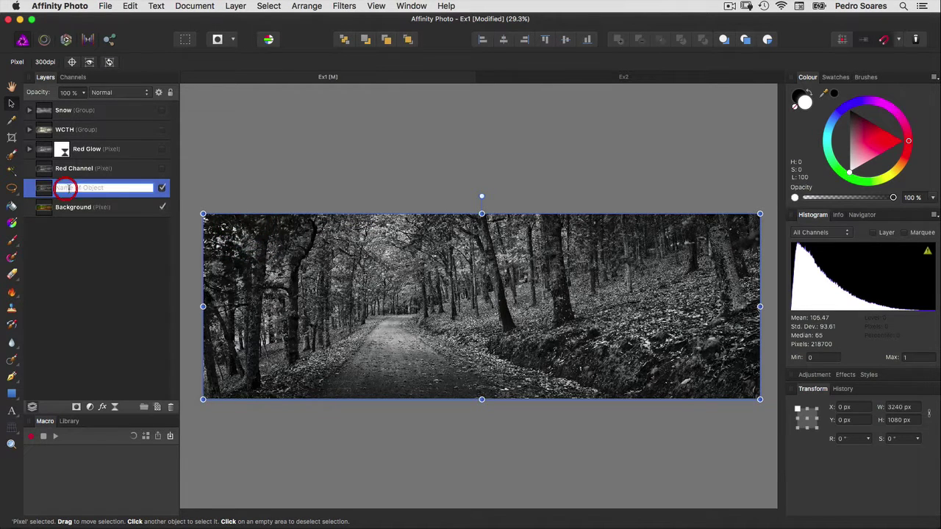
pyautogui.write('Green Channel')
pyautogui.press('Return')
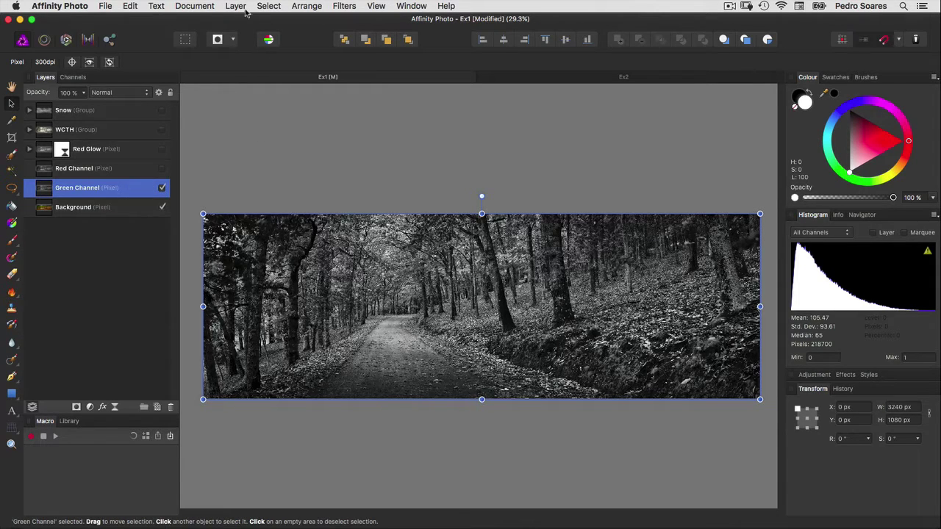
# Duplicate Green Channel and rename the copy 'Green Glow'.
pyautogui.click(237, 5)
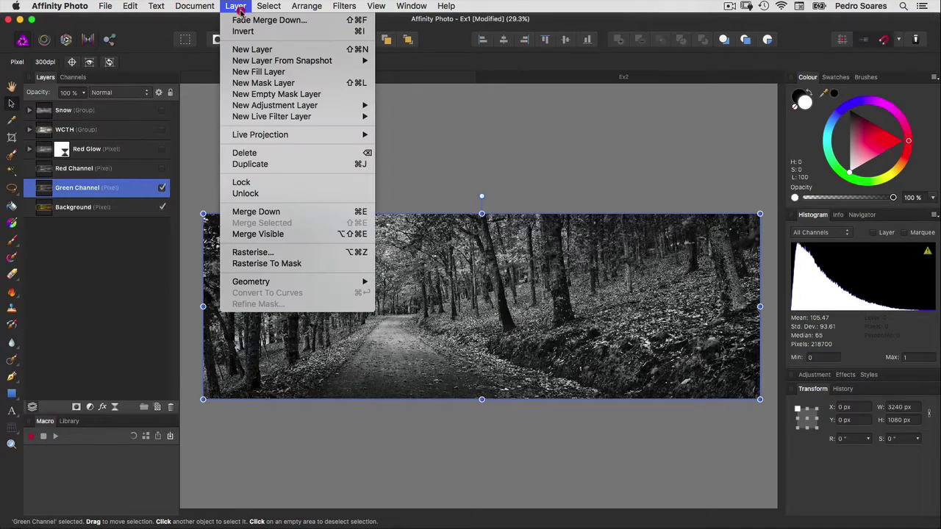
pyautogui.click(245, 164)
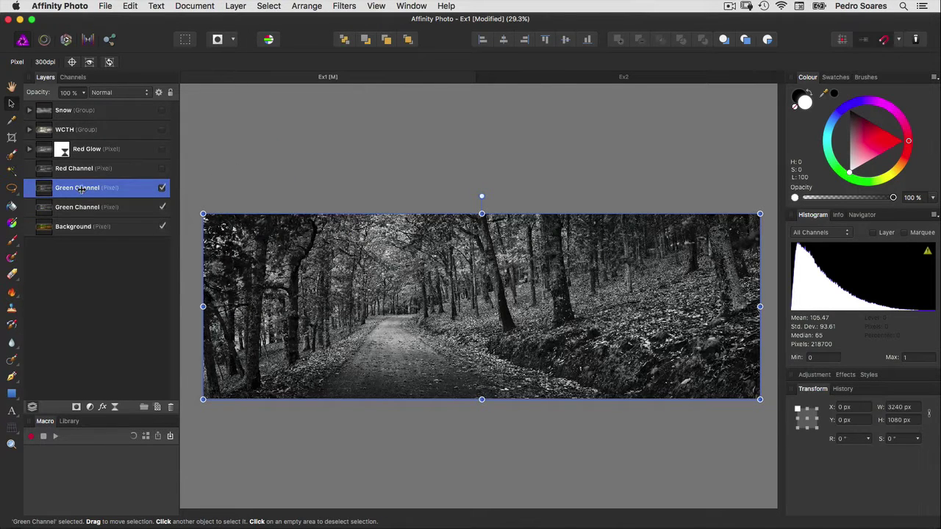
pyautogui.doubleClick(76, 189)
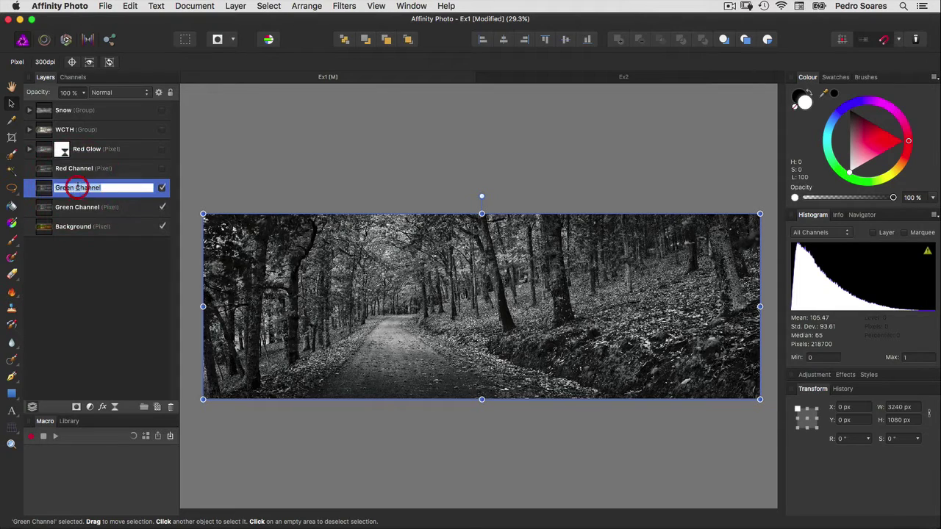
pyautogui.doubleClick(114, 189)
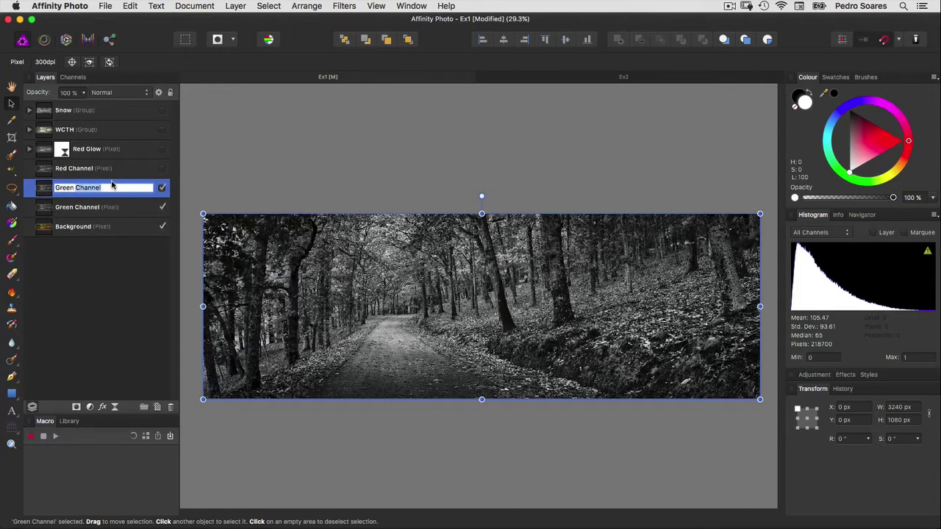
pyautogui.write('Glow')
pyautogui.press('Return')
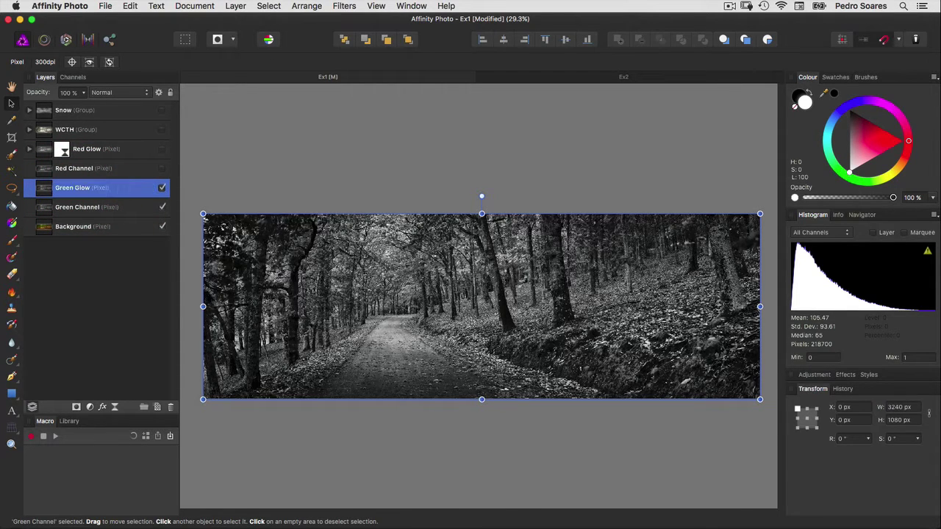
pyautogui.click(235, 6)
pyautogui.moveTo(272, 116)
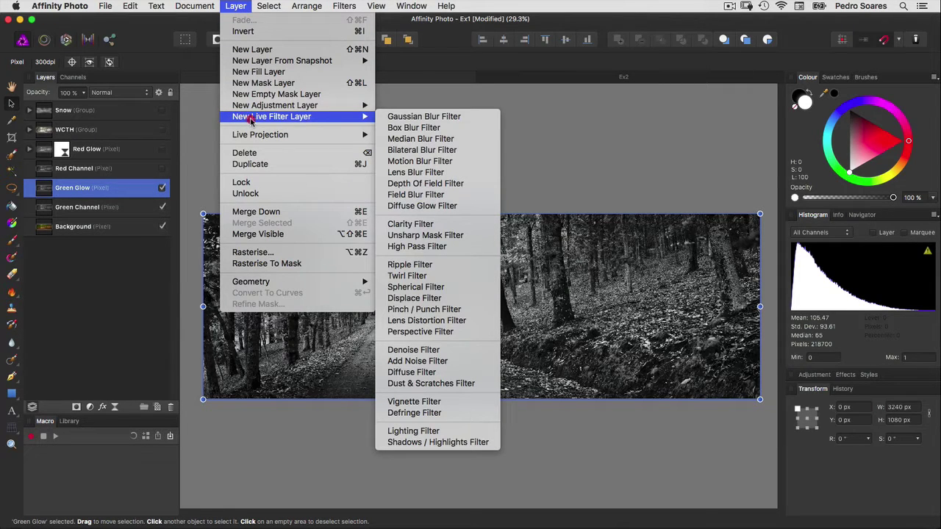
# Add a Live Diffuse Glow: 2.4 px radius, 80% intensity, 13% threshold, 22% opacity.
pyautogui.click(392, 208)
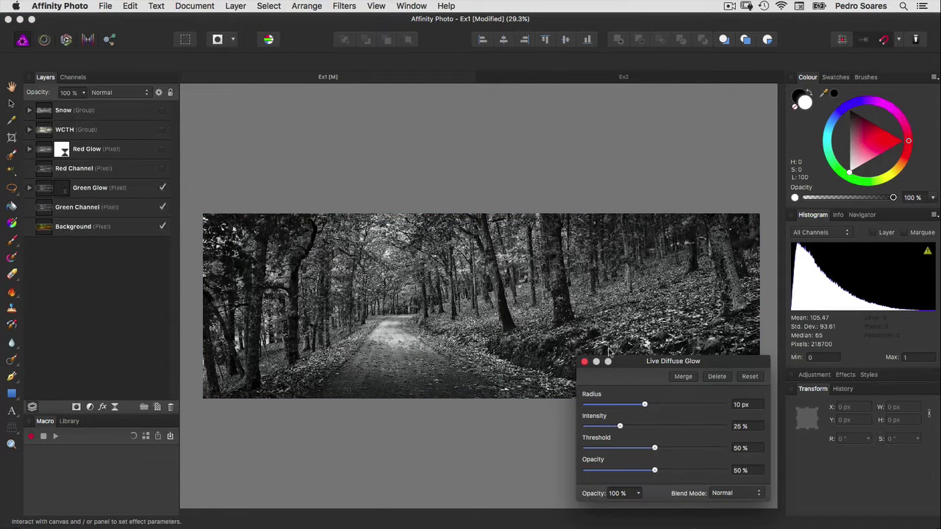
pyautogui.moveTo(638, 365); pyautogui.dragTo(266, 136)
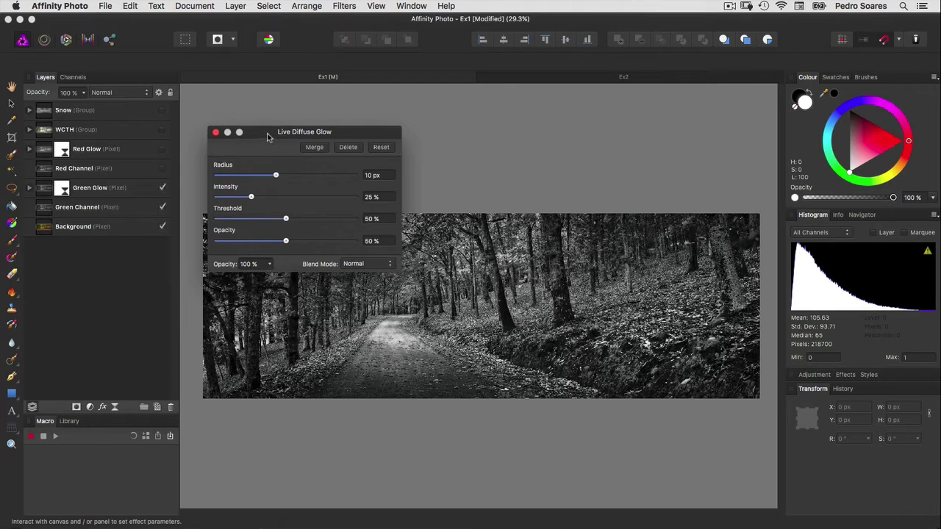
pyautogui.moveTo(276, 175)
pyautogui.mouseDown()
pyautogui.moveTo(246, 178)
pyautogui.moveTo(333, 213)
pyautogui.moveTo(237, 219)
pyautogui.mouseUp()
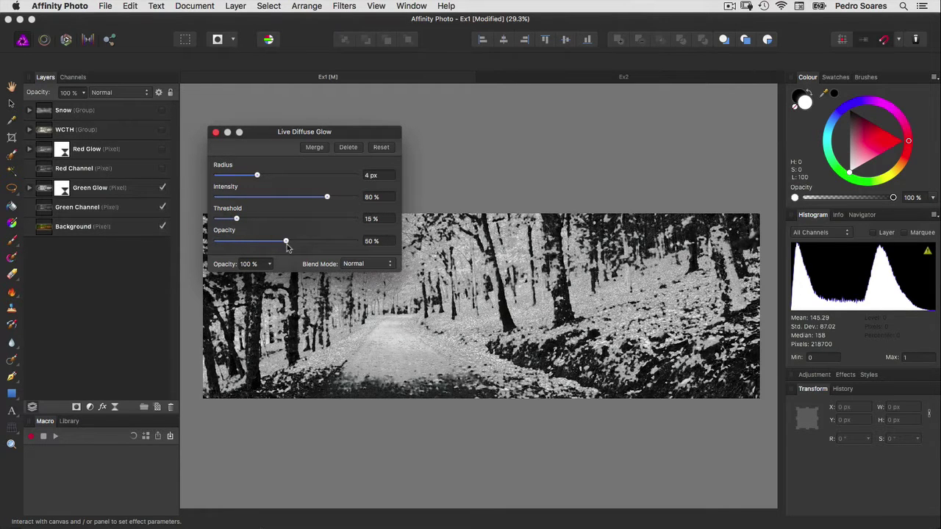
pyautogui.moveTo(286, 242)
pyautogui.mouseDown()
pyautogui.moveTo(245, 241)
pyautogui.moveTo(234, 219)
pyautogui.moveTo(246, 241)
pyautogui.mouseUp()
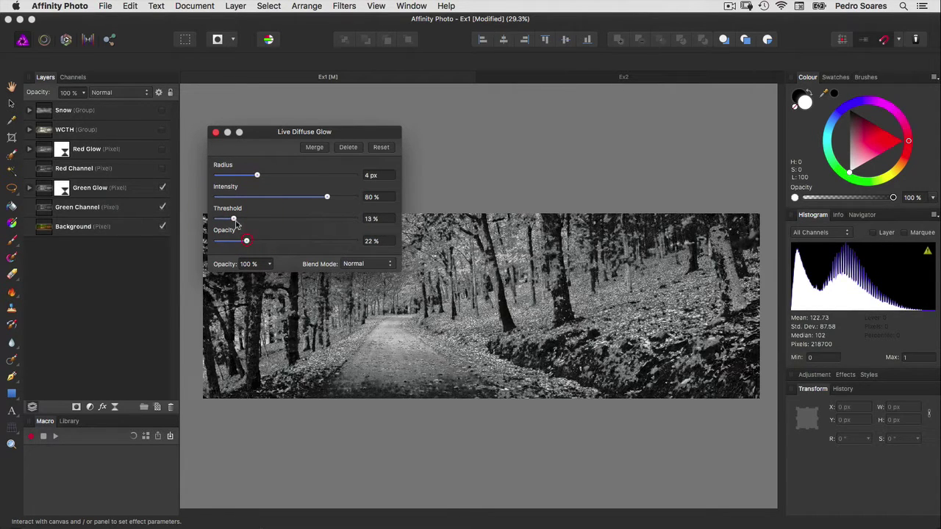
pyautogui.moveTo(257, 175); pyautogui.dragTo(252, 177)
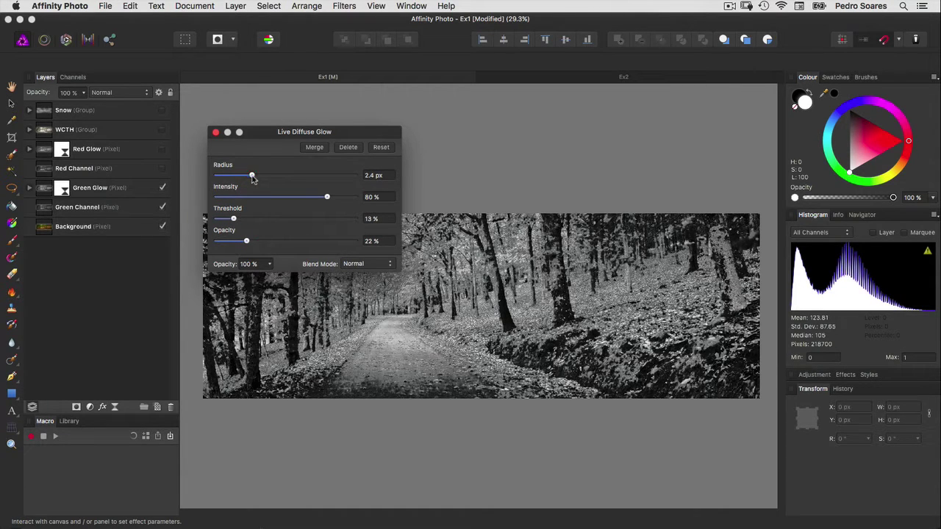
pyautogui.click(327, 199)
pyautogui.click(216, 133)
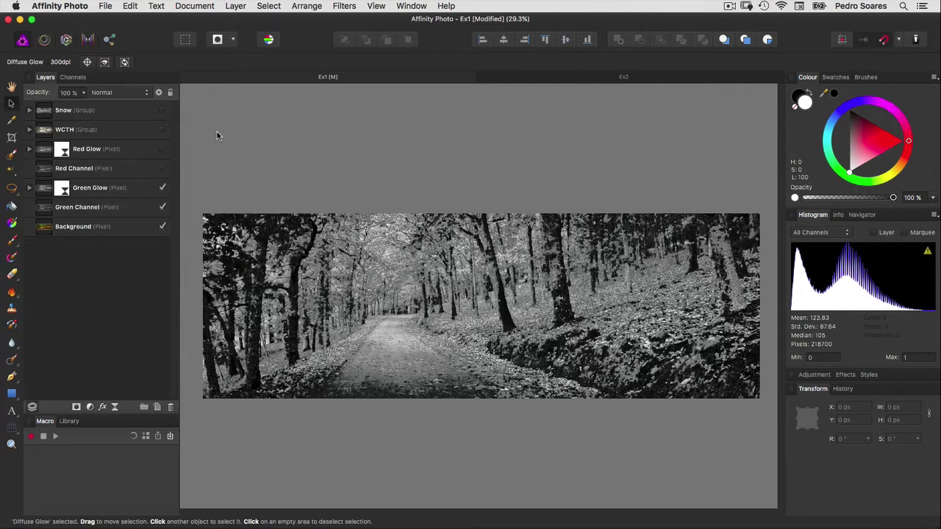
pyautogui.click(43, 188)
# Set Green Glow to Screen blend mode at 70% opacity.
pyautogui.click(106, 94)
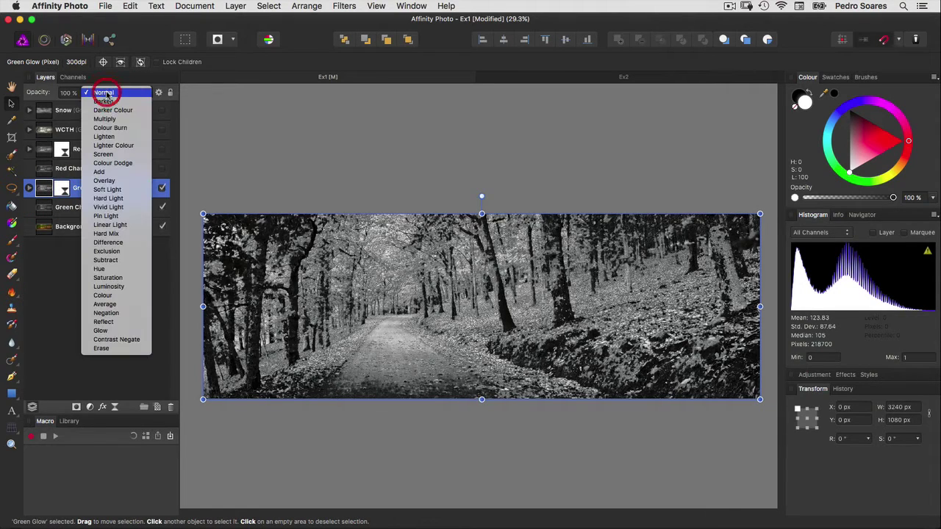
pyautogui.click(112, 155)
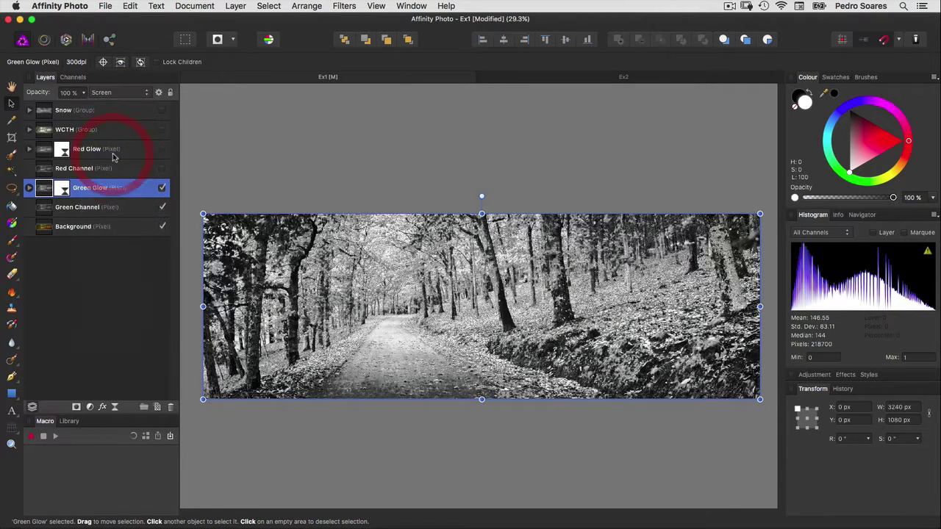
pyautogui.click(65, 92)
pyautogui.write('70')
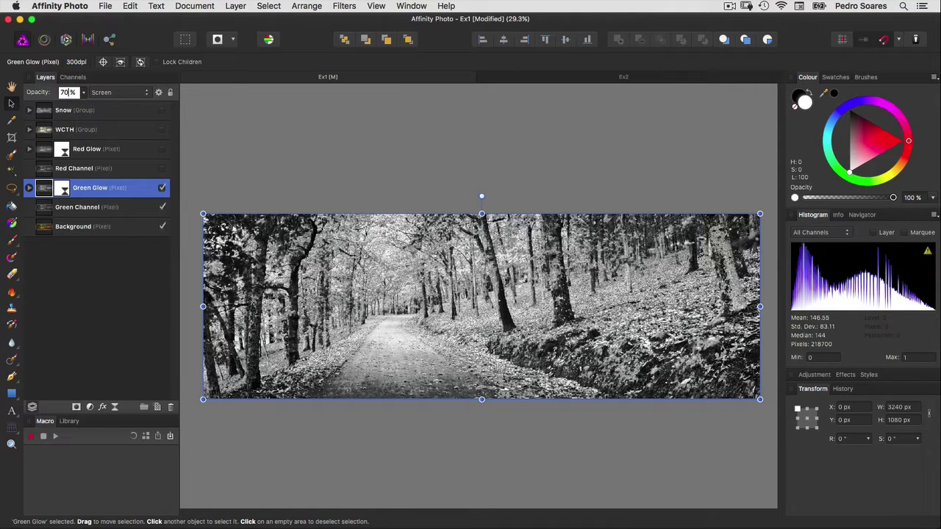
pyautogui.press('Return')
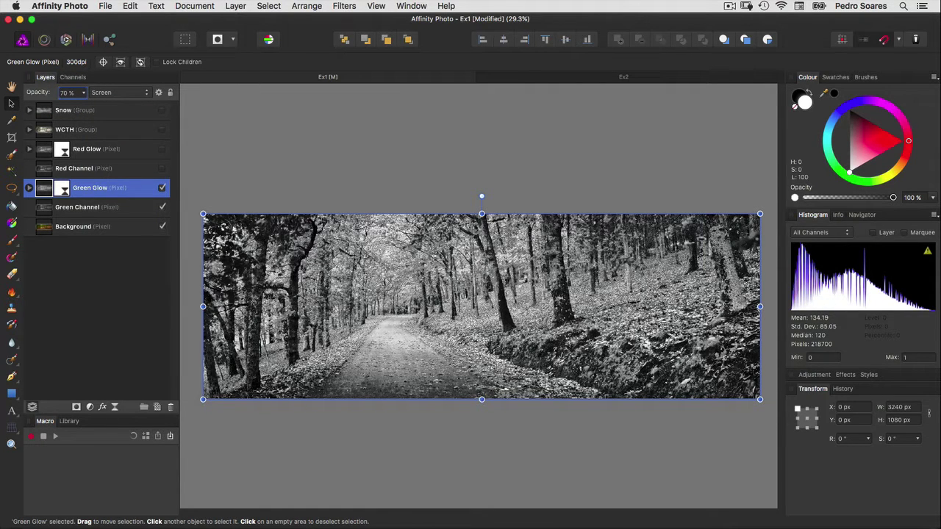
# Move Green Glow and Green Channel above the red layers and show Red Channel.
pyautogui.keyDown('shift'); pyautogui.click(77, 206); pyautogui.keyUp('shift')
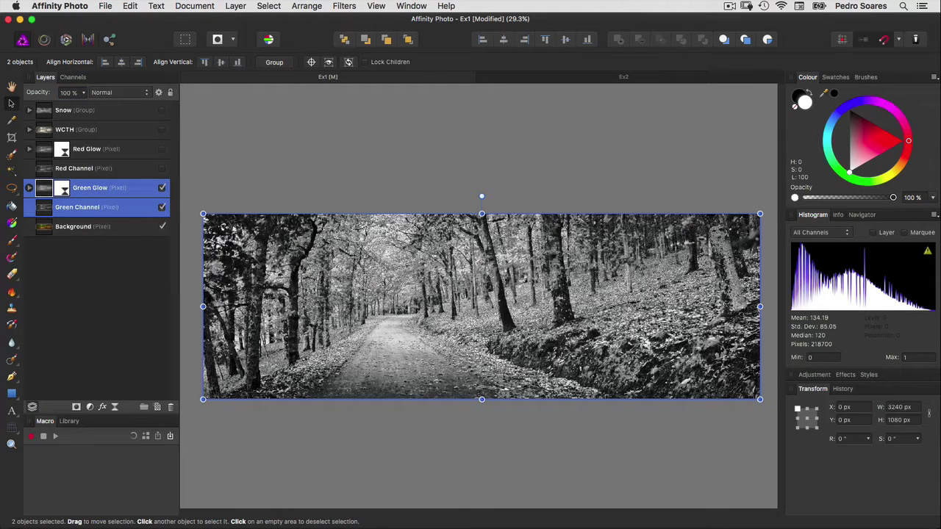
pyautogui.moveTo(78, 207); pyautogui.dragTo(77, 139)
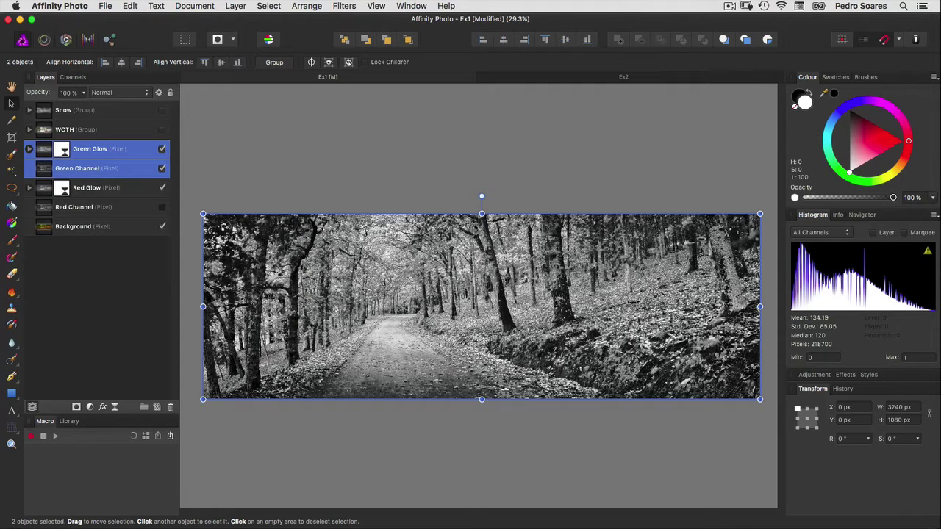
pyautogui.click(162, 208)
# Fade the Green Channel layer to 10% opacity.
pyautogui.click(131, 175)
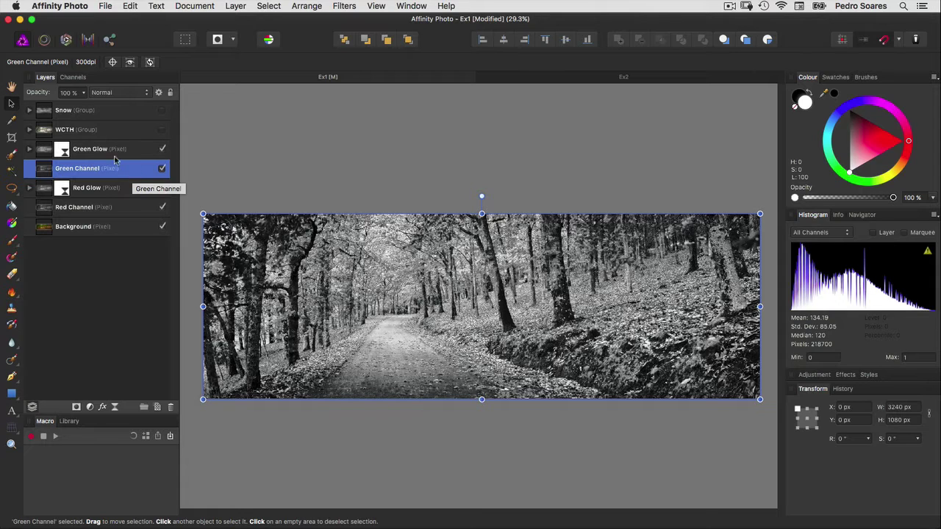
pyautogui.click(63, 93)
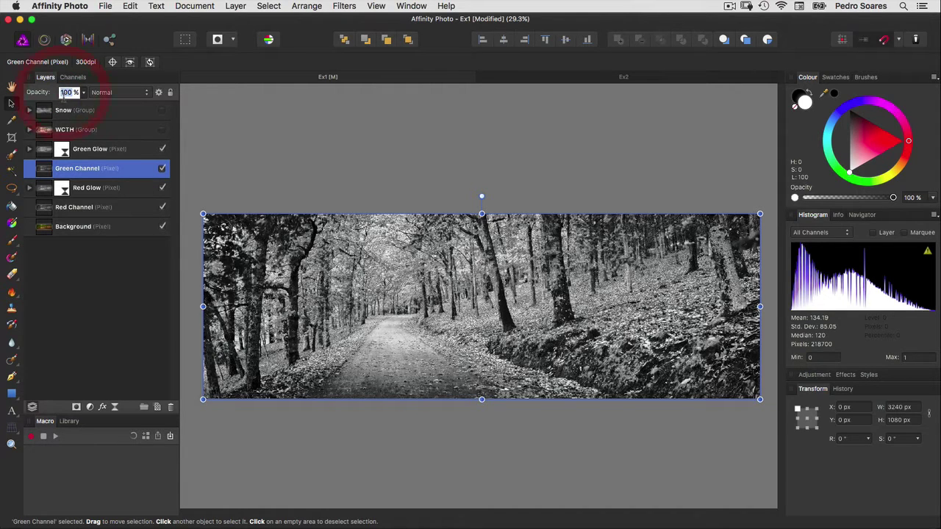
pyautogui.write('10')
pyautogui.press('Return')
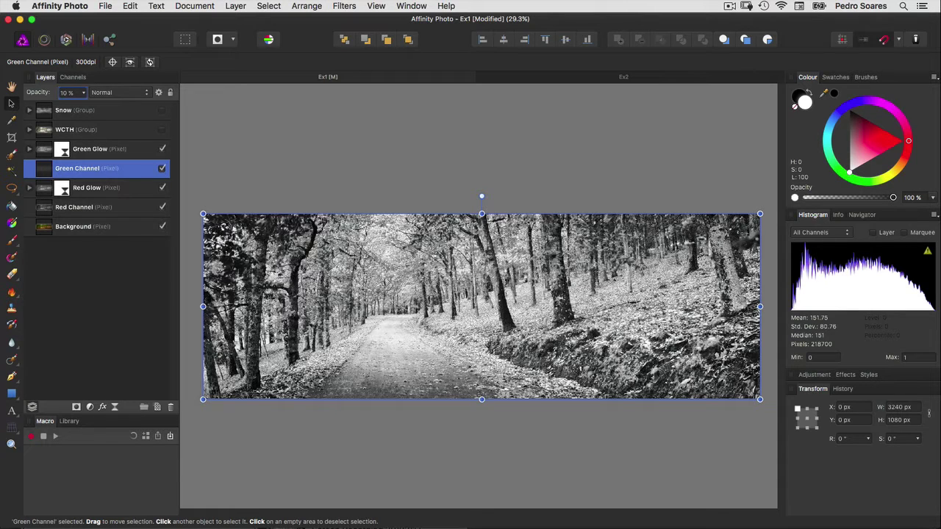
# Duplicate the Background layer and place the copy above Green Glow.
pyautogui.click(78, 226)
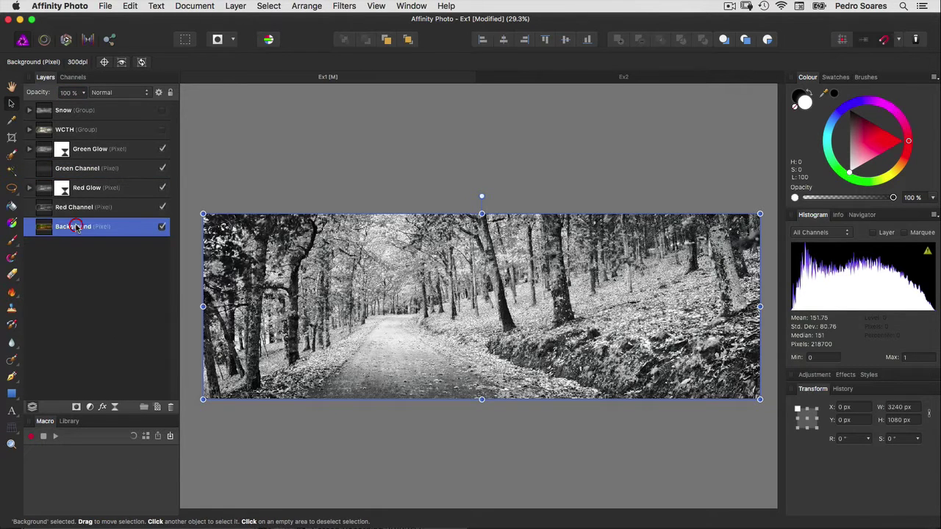
pyautogui.click(234, 5)
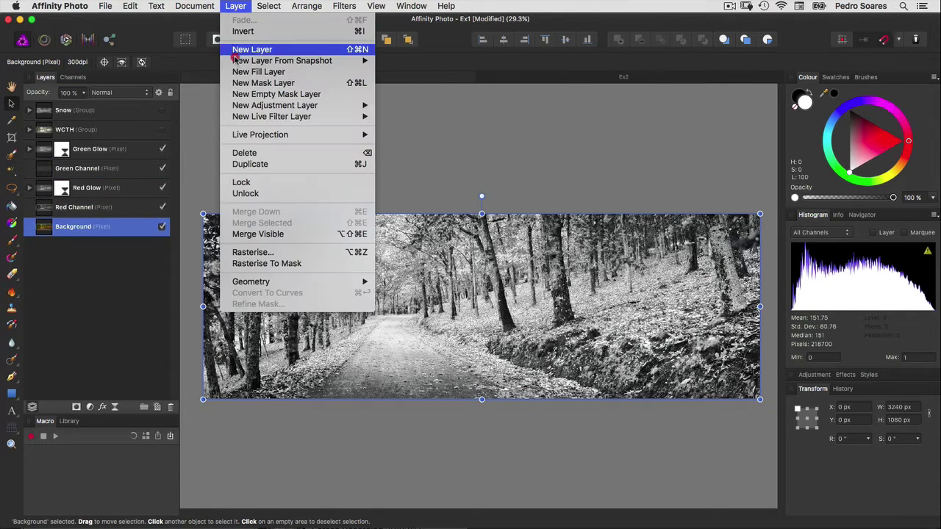
pyautogui.click(243, 164)
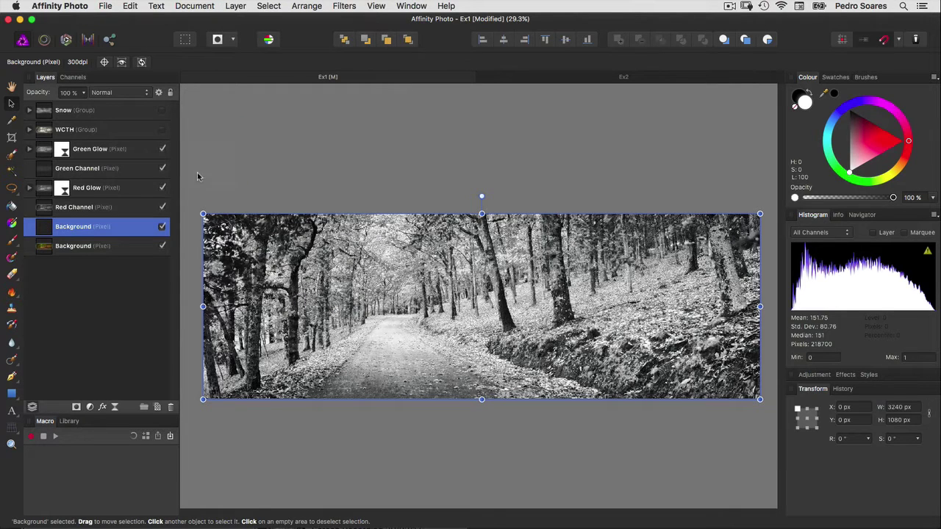
pyautogui.moveTo(43, 230); pyautogui.dragTo(44, 145)
pyautogui.moveTo(41, 142); pyautogui.dragTo(44, 145)
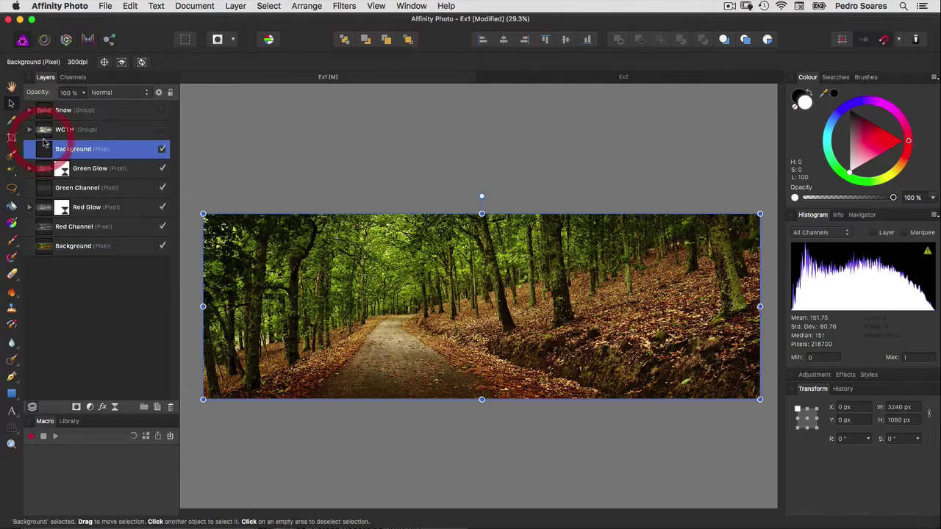
# Blend the Background copy in Soft Light at 32% opacity.
pyautogui.click(116, 94)
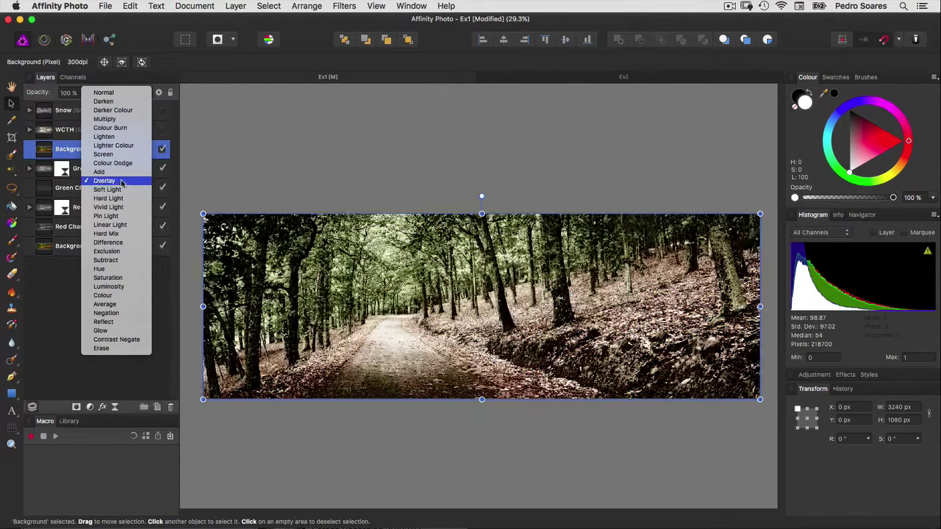
pyautogui.click(116, 189)
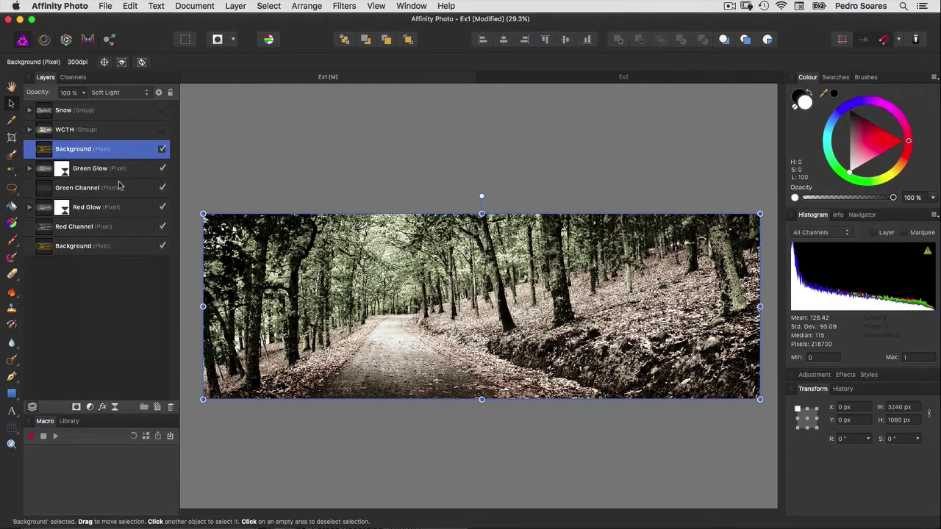
pyautogui.click(83, 92)
pyautogui.moveTo(86, 109); pyautogui.dragTo(40, 110)
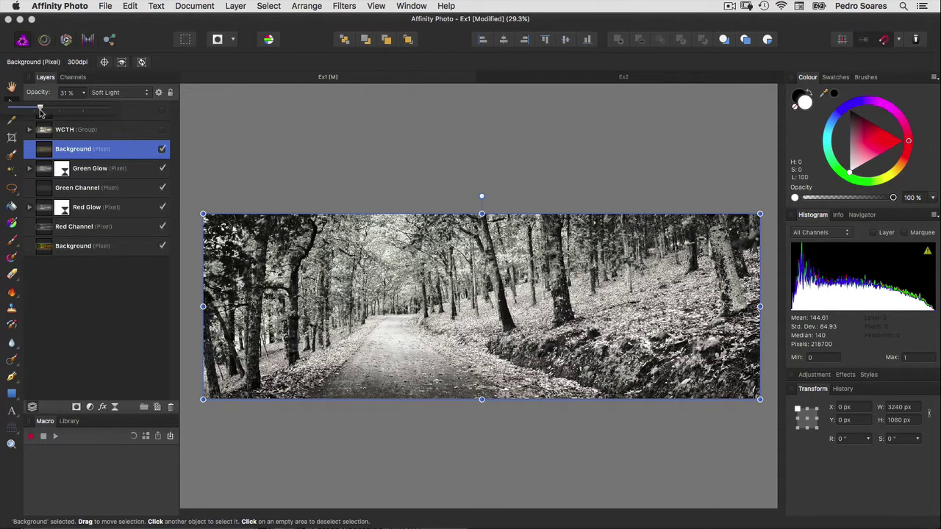
pyautogui.click(40, 110)
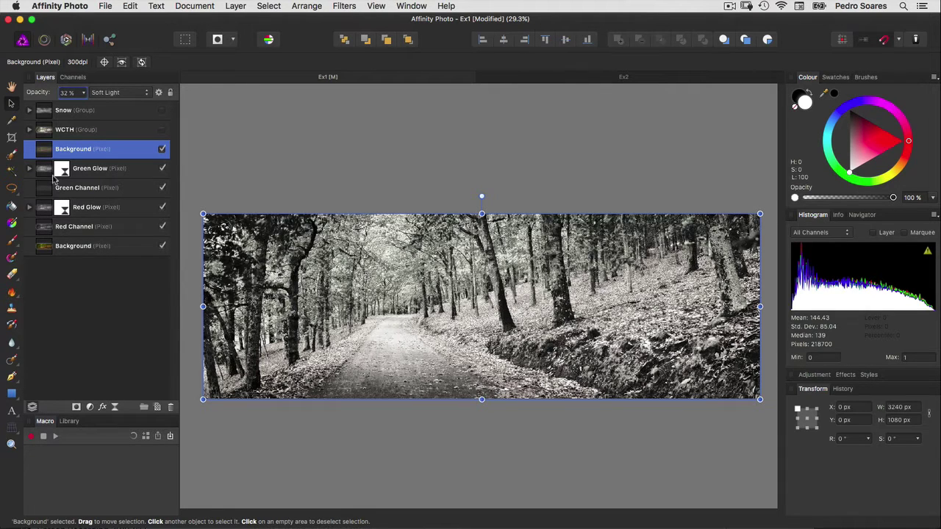
pyautogui.click(46, 172)
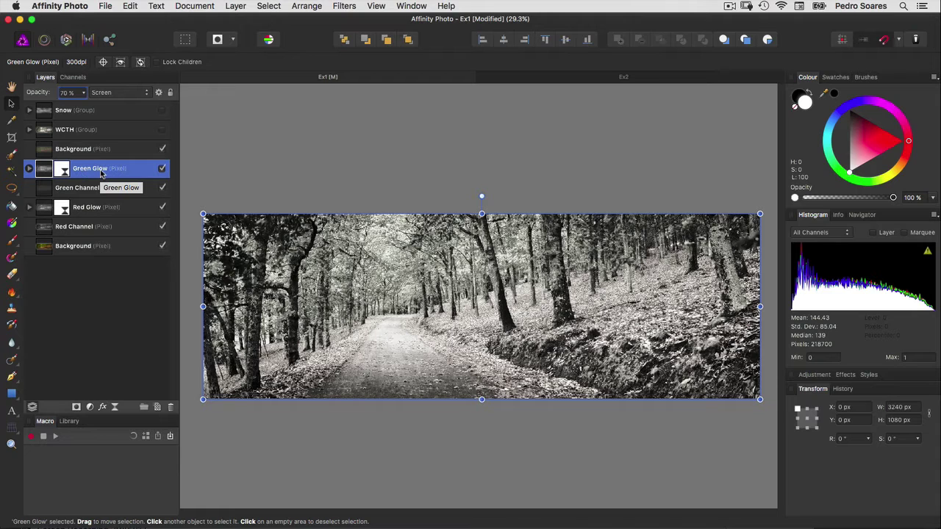
# Set Green Glow and Red Glow to 90% opacity, then switch to the Ex2 cabin photo.
pyautogui.click(66, 94)
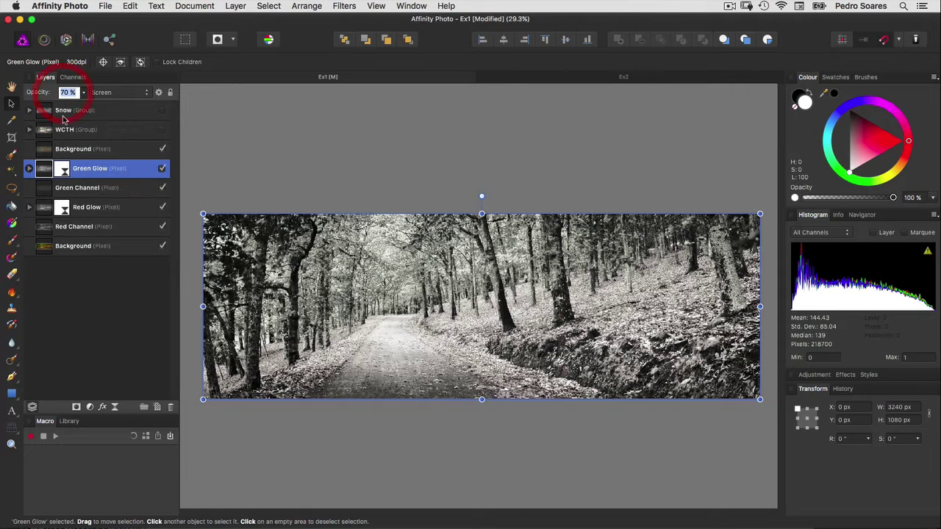
pyautogui.write('90')
pyautogui.press('Return')
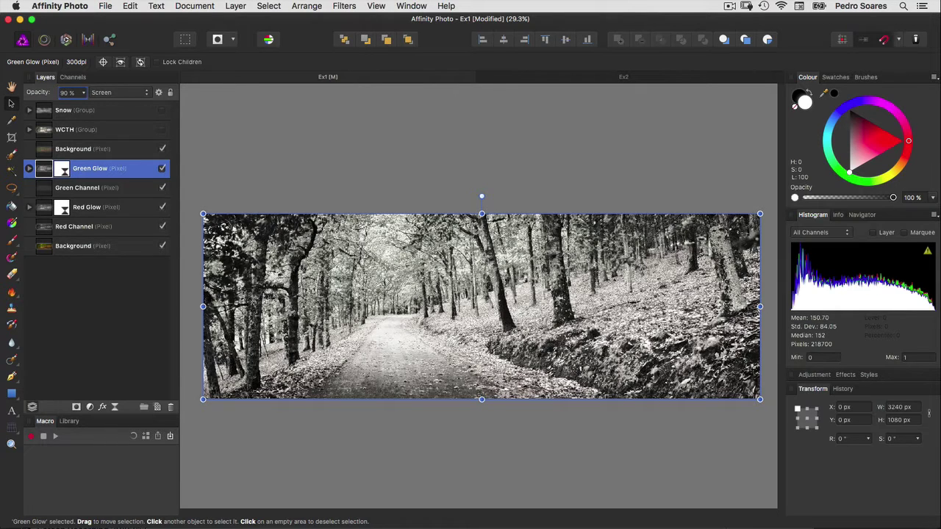
pyautogui.click(87, 207)
pyautogui.click(67, 92)
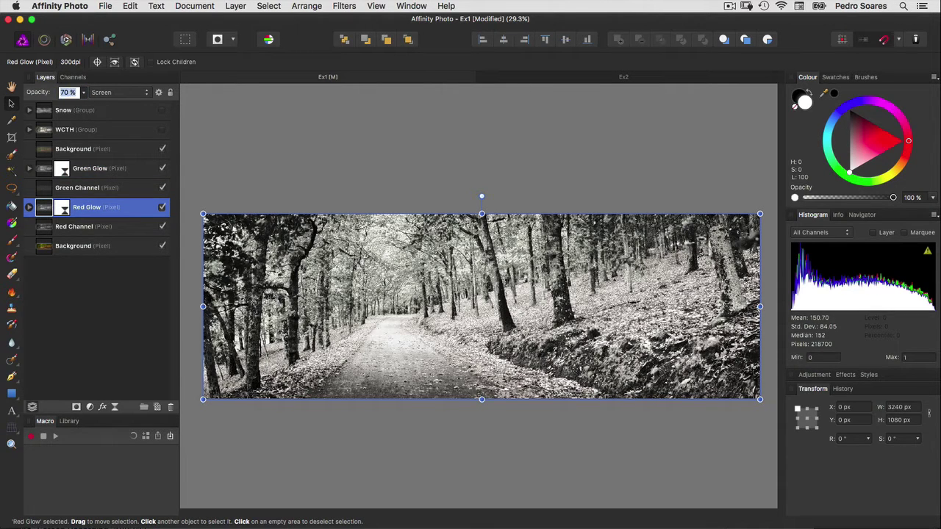
pyautogui.write('90')
pyautogui.press('Return')
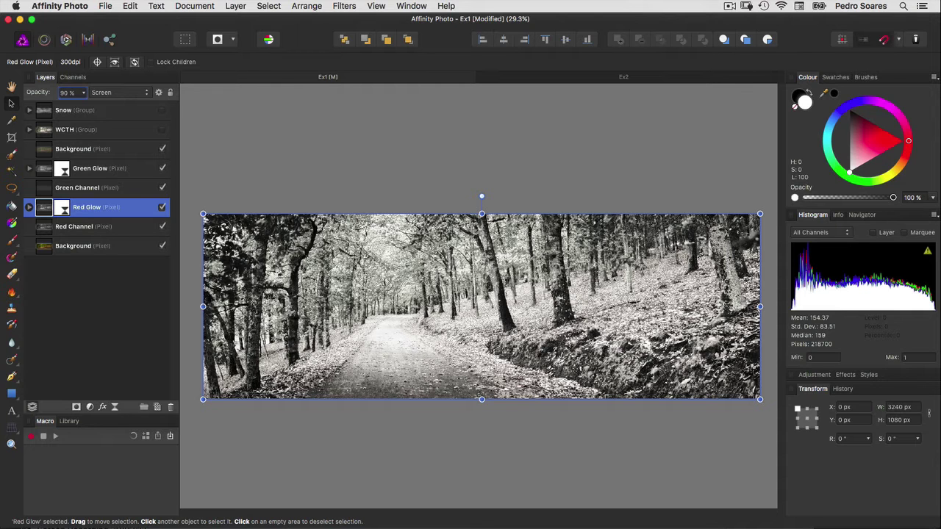
pyautogui.click(624, 77)
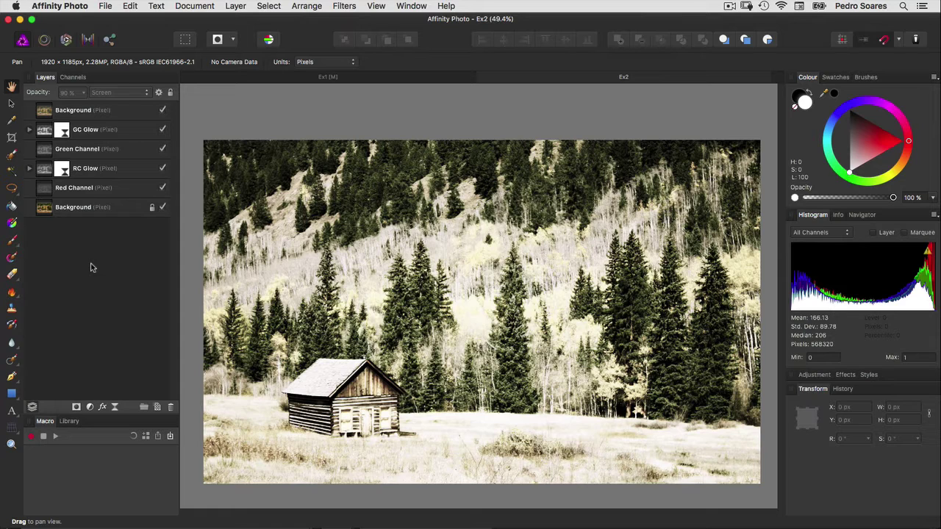
# Select the green areas of the cabin photo from the bottom Background layer.
pyautogui.click(86, 237)
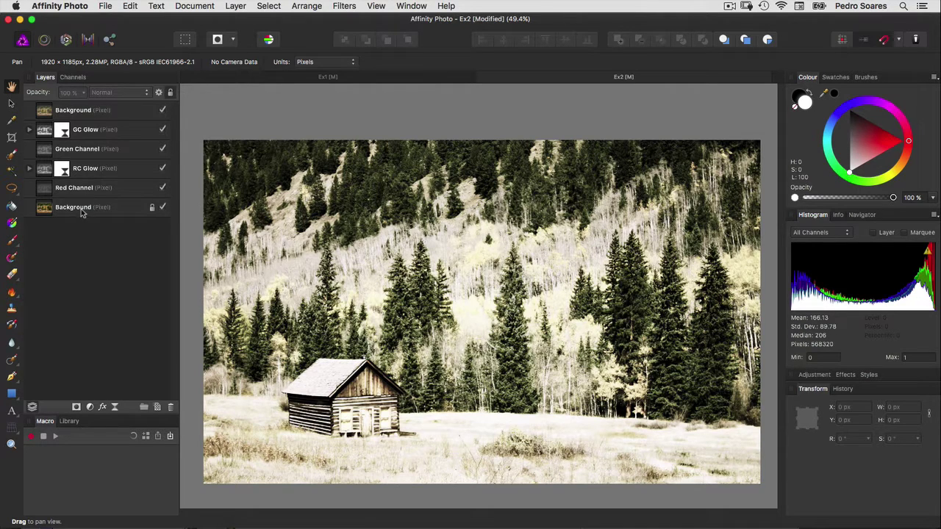
pyautogui.click(83, 209)
pyautogui.click(268, 7)
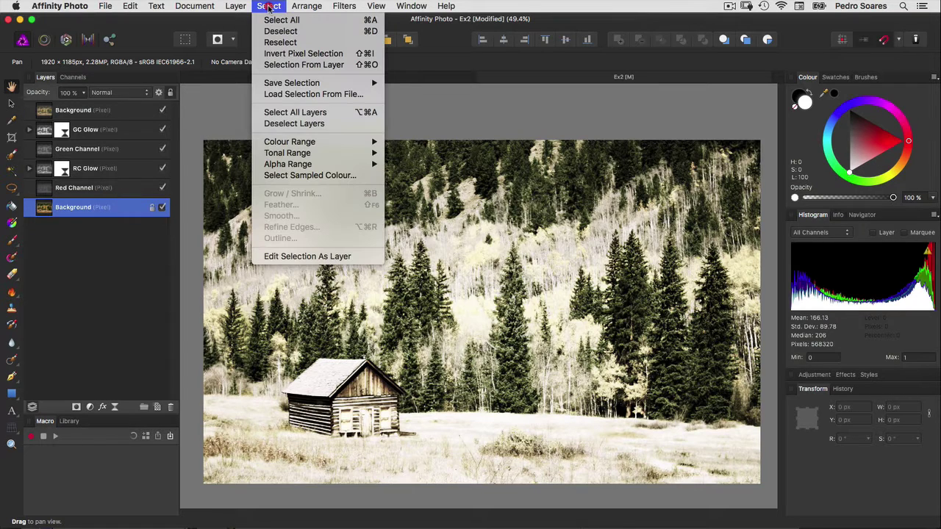
pyautogui.moveTo(290, 142)
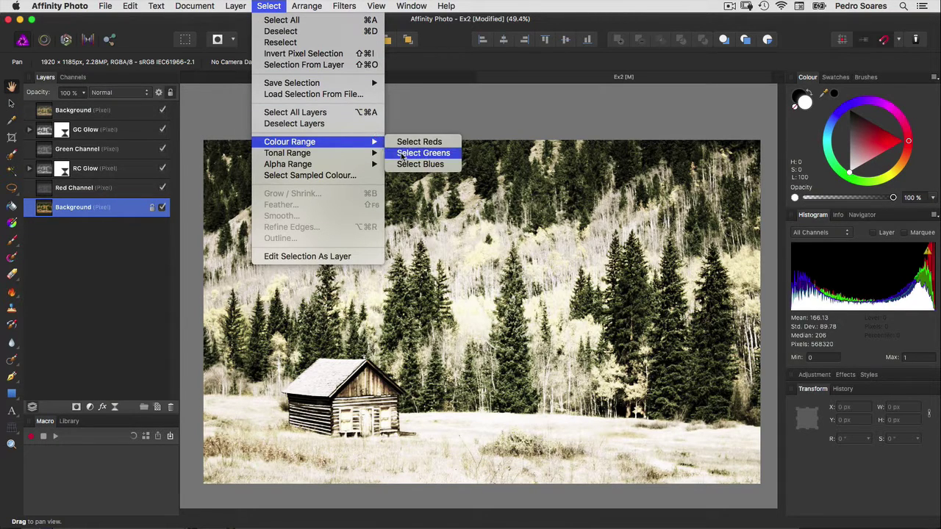
pyautogui.click(401, 154)
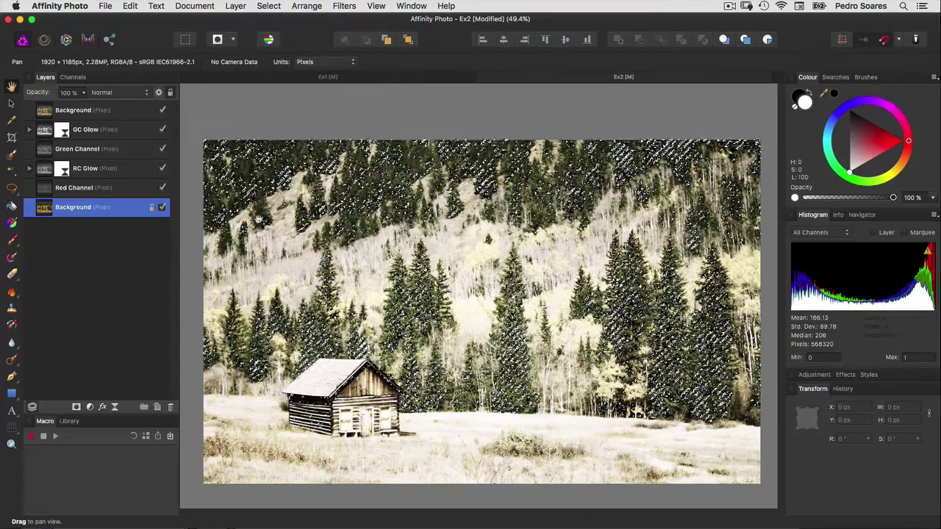
# Fill the selection with white primary colour on a new pixel layer.
pyautogui.click(158, 407)
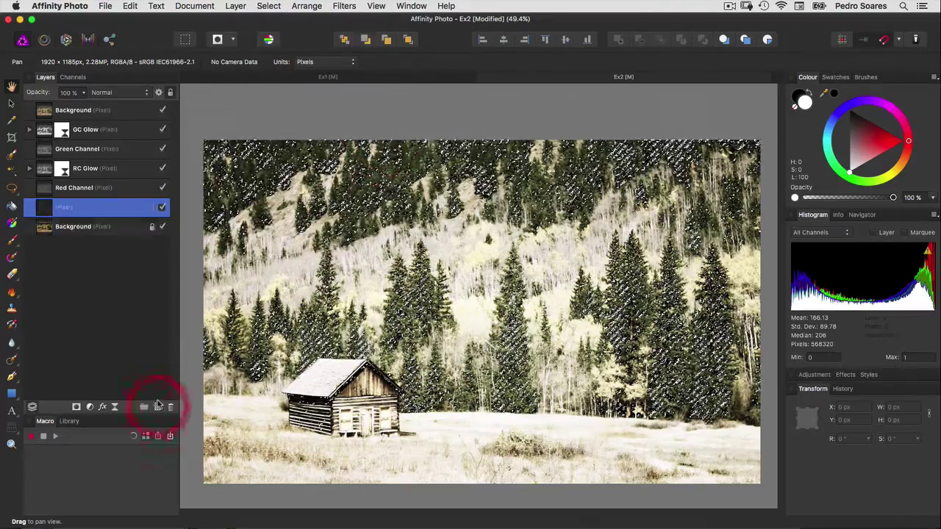
pyautogui.click(130, 6)
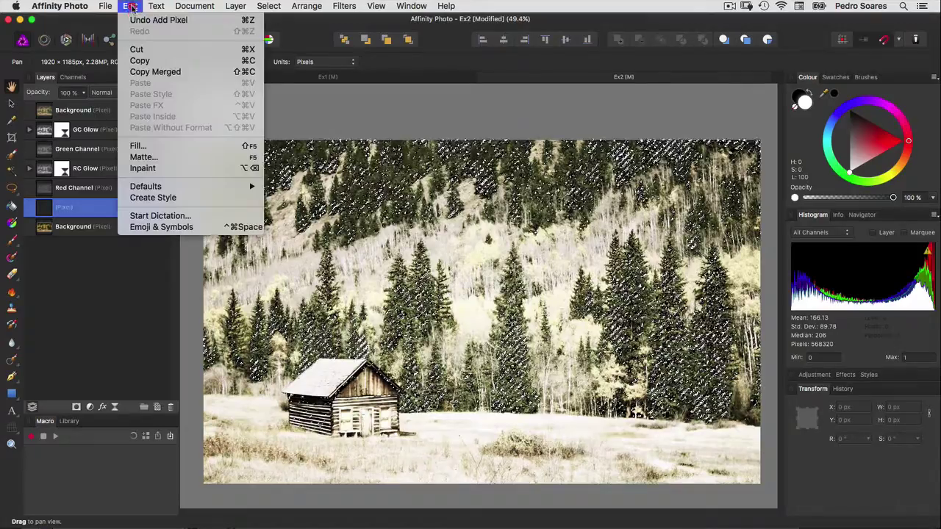
pyautogui.click(138, 146)
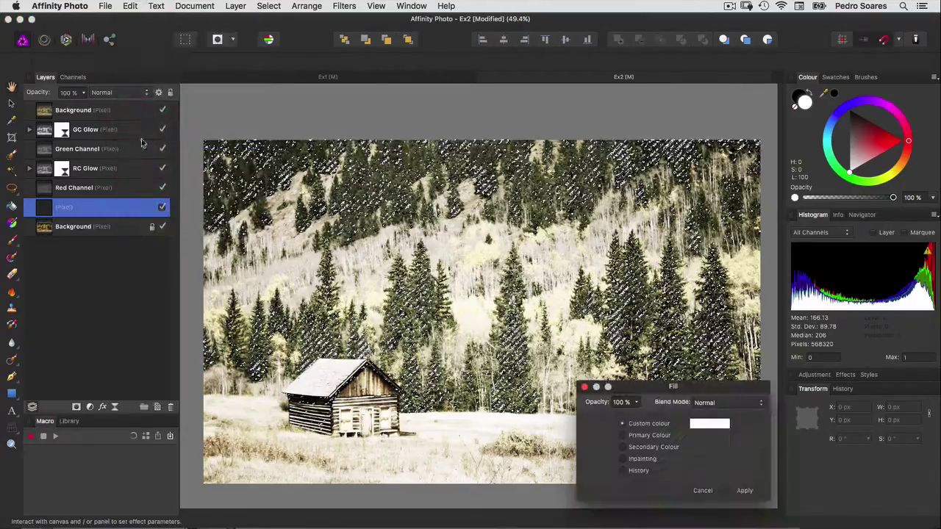
pyautogui.click(623, 436)
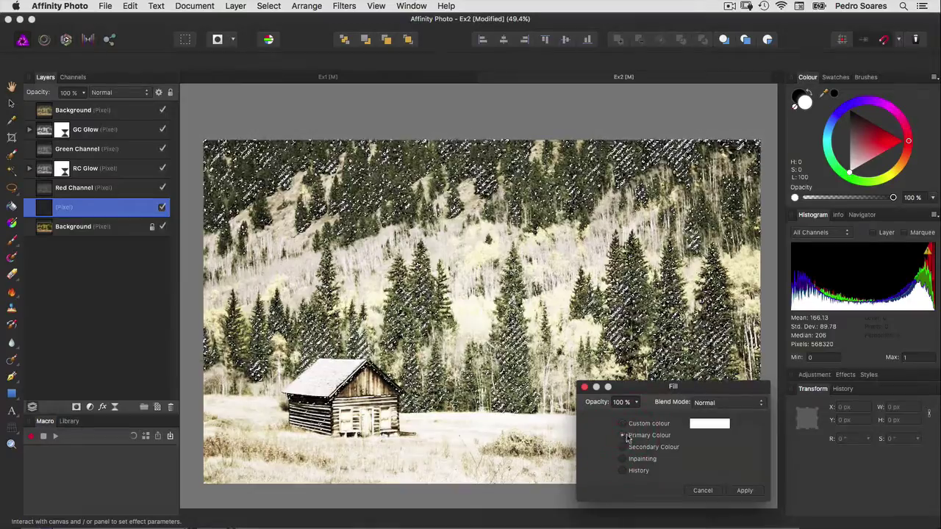
pyautogui.click(739, 488)
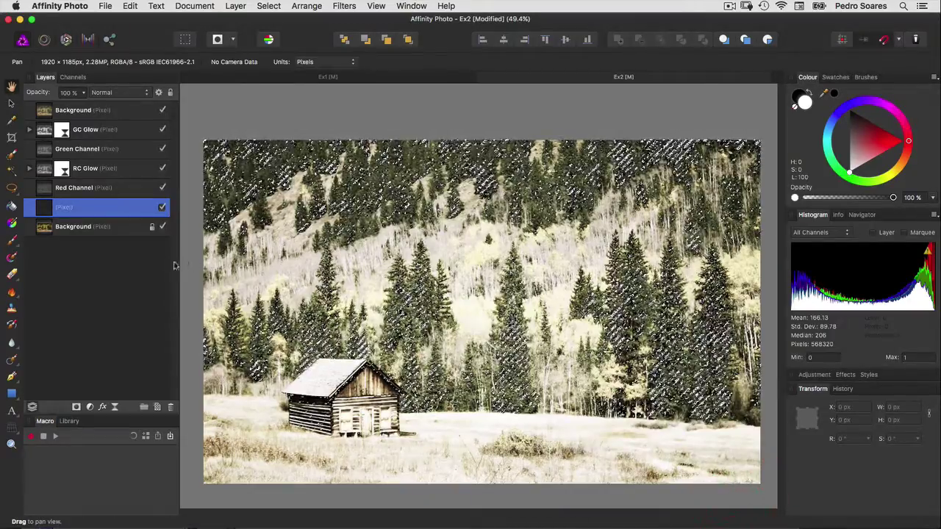
# Move the white-filled pixel layer to the top of the layer stack.
pyautogui.click(46, 207)
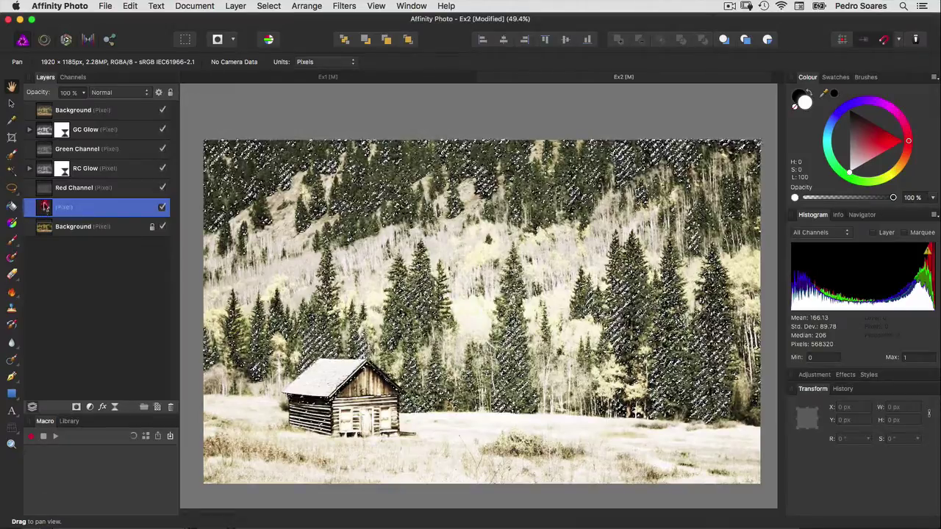
pyautogui.moveTo(46, 206); pyautogui.dragTo(48, 121)
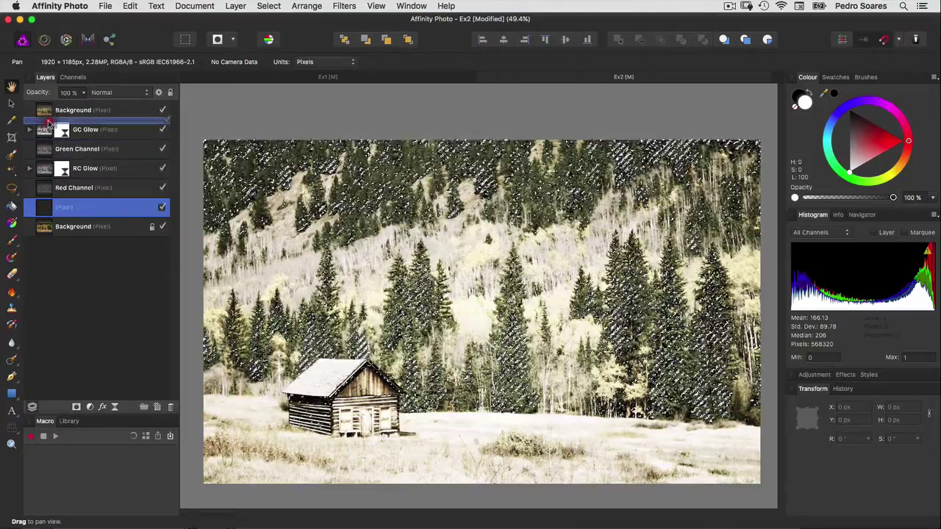
pyautogui.moveTo(48, 121); pyautogui.dragTo(52, 108)
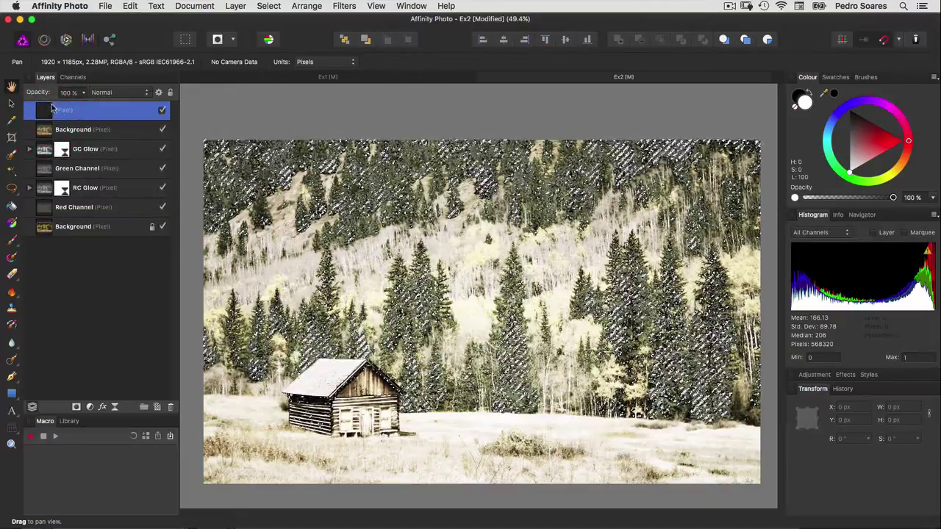
pyautogui.click(268, 6)
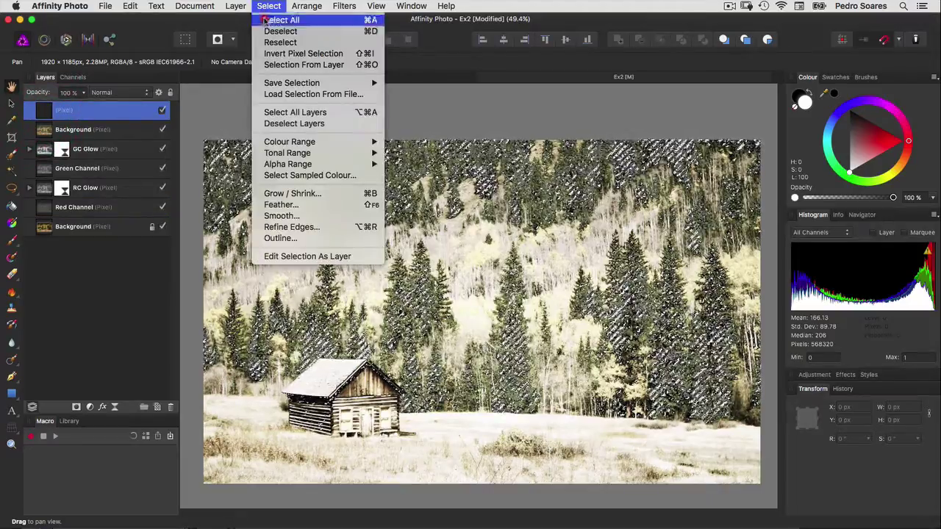
# Deselect, then give the white snow layer a 0.1 px Live Gaussian Blur.
pyautogui.click(266, 30)
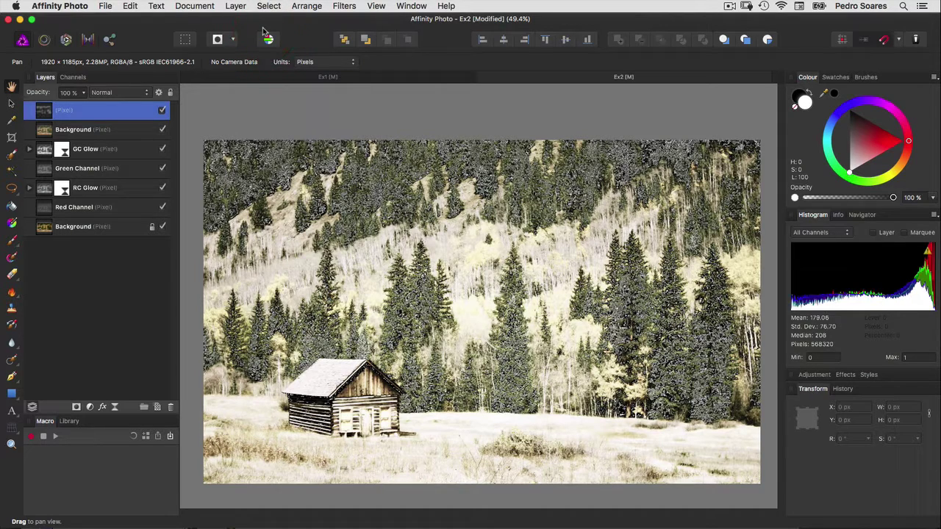
pyautogui.click(238, 7)
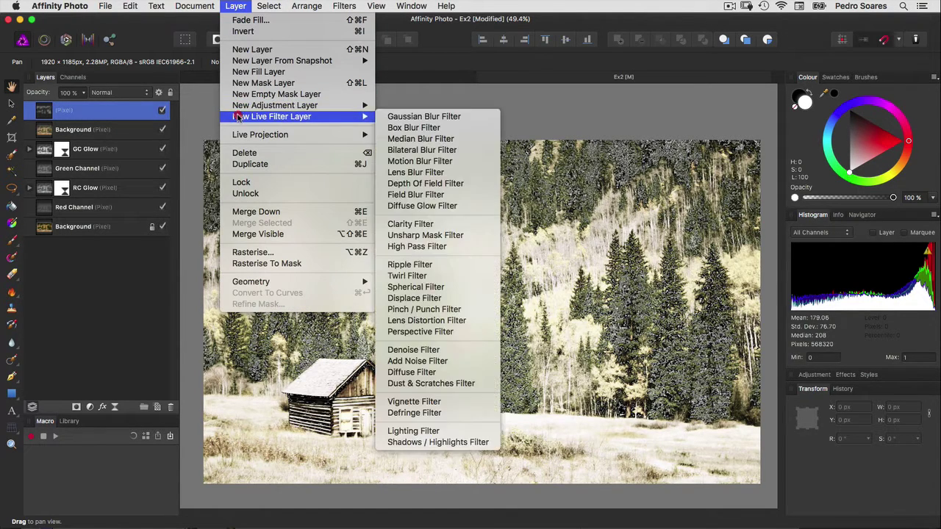
pyautogui.moveTo(271, 117)
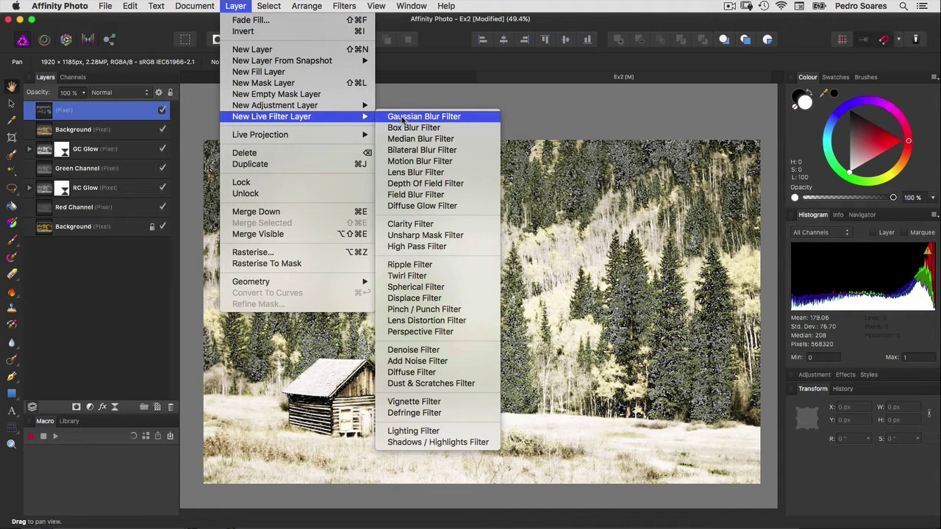
pyautogui.click(401, 118)
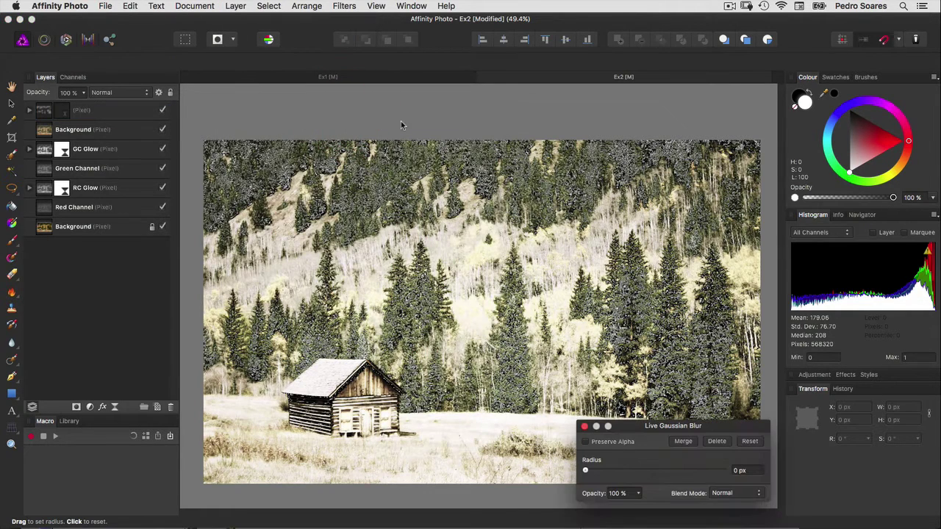
pyautogui.moveTo(627, 425); pyautogui.dragTo(313, 250)
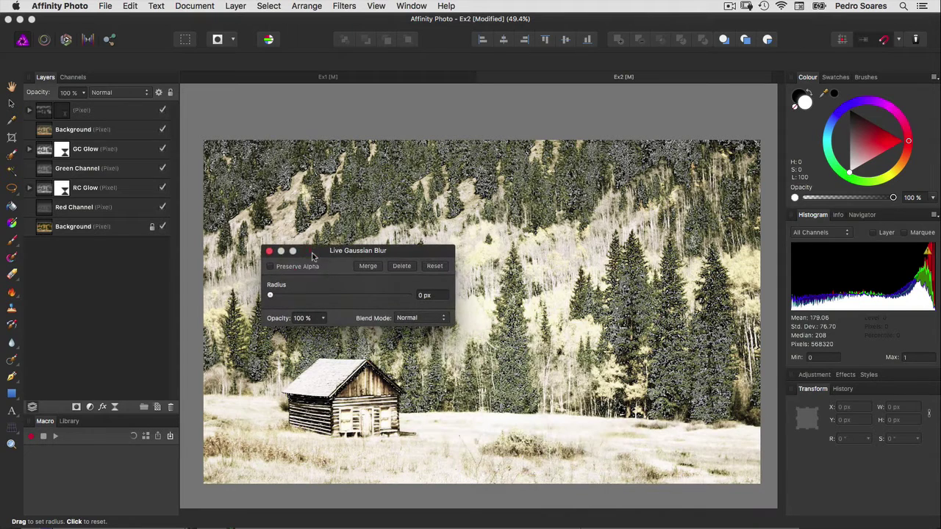
pyautogui.moveTo(272, 297); pyautogui.dragTo(275, 297)
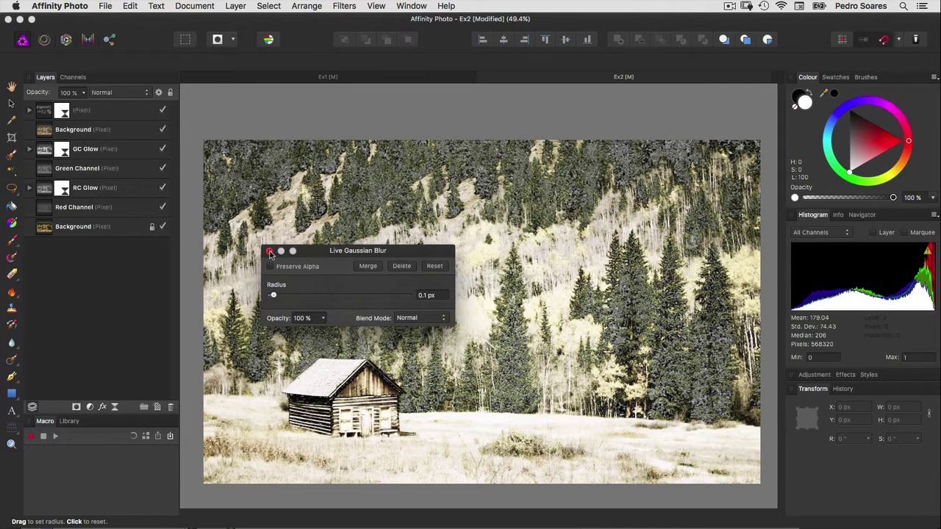
pyautogui.click(269, 251)
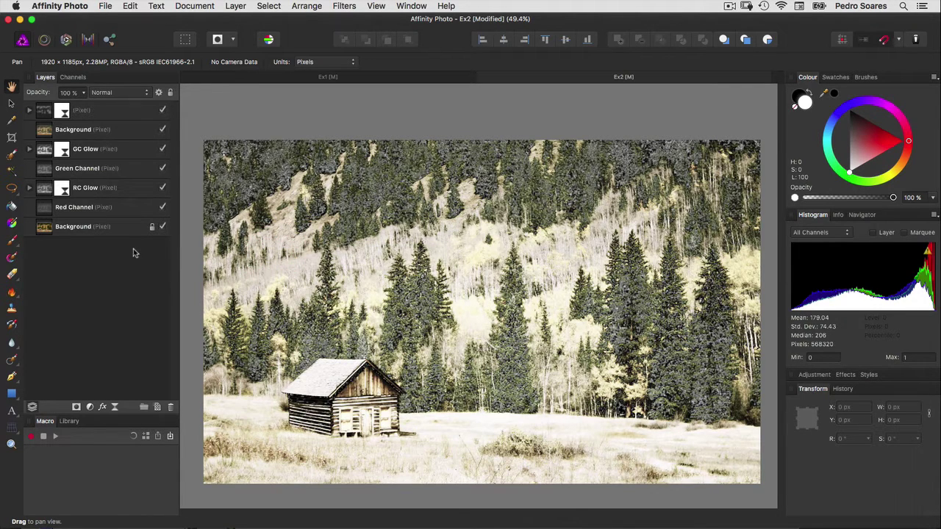
pyautogui.click(161, 114)
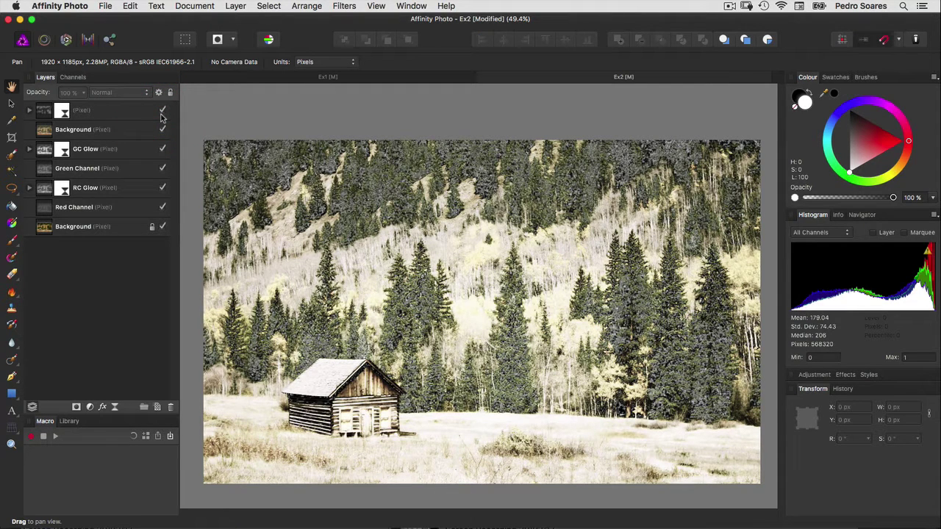
pyautogui.click(239, 8)
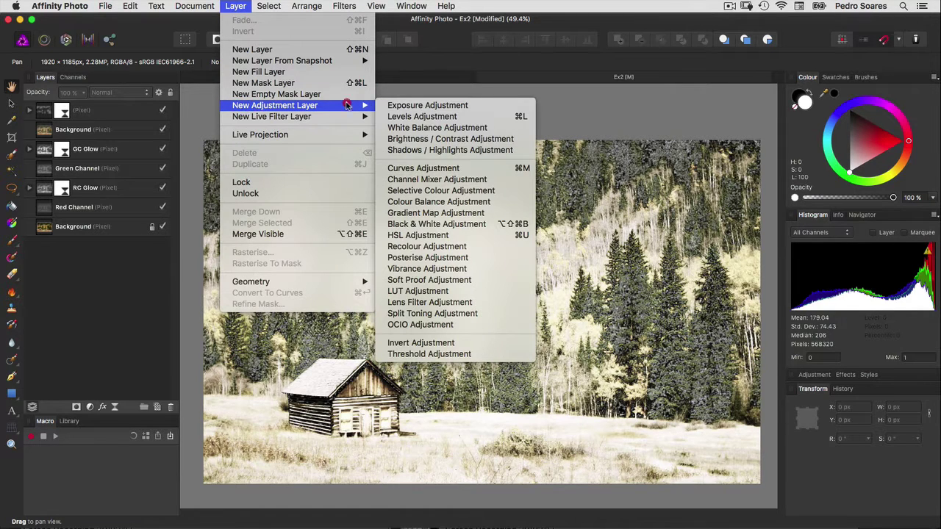
pyautogui.moveTo(274, 105)
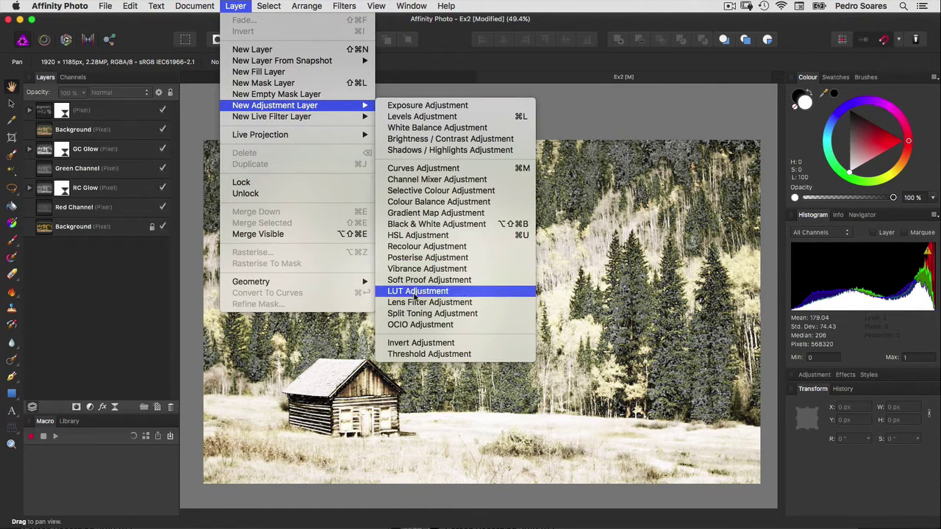
# Add a Lens Filter adjustment with a blue filter colour and 40% optical density.
pyautogui.click(414, 303)
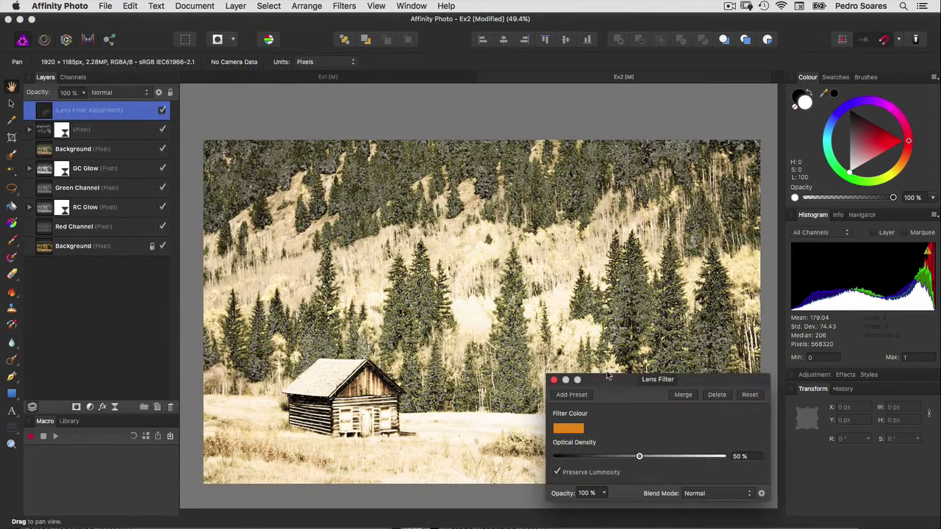
pyautogui.moveTo(608, 377); pyautogui.dragTo(351, 94)
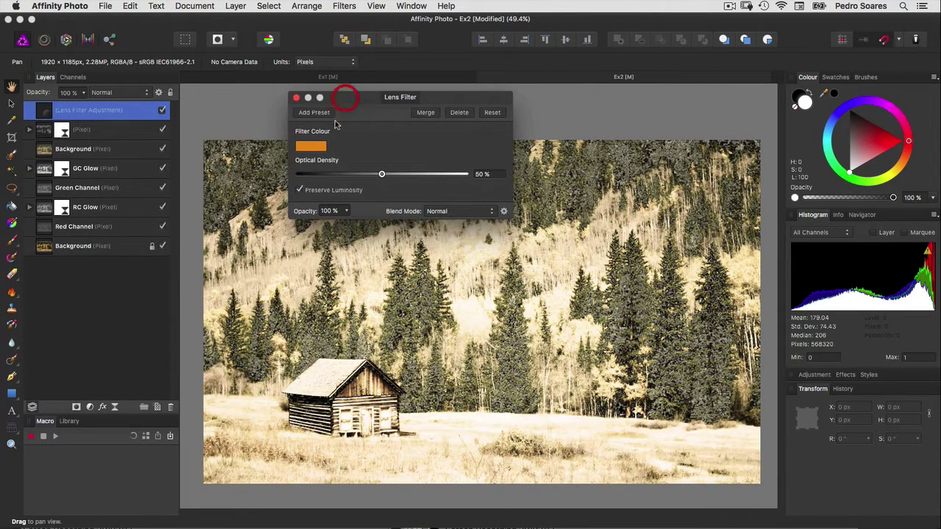
pyautogui.click(311, 146)
pyautogui.click(314, 220)
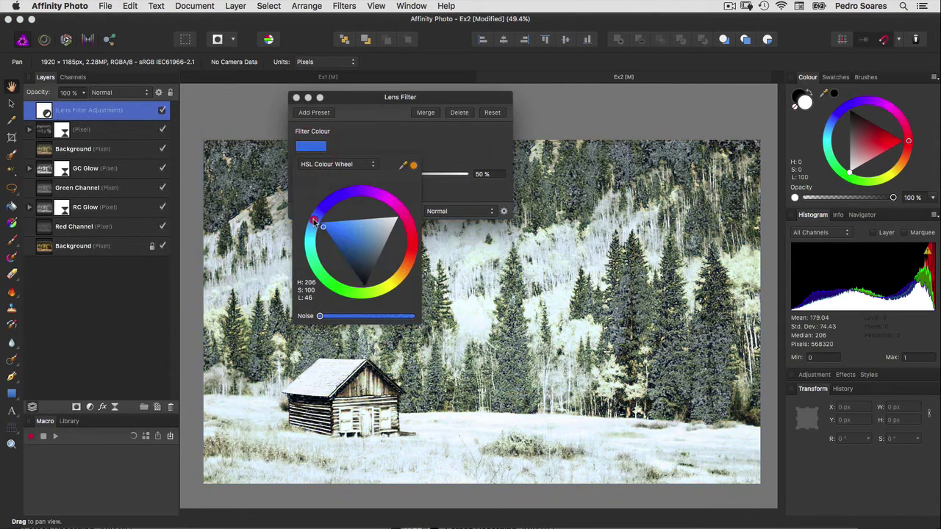
pyautogui.moveTo(313, 219); pyautogui.dragTo(317, 214)
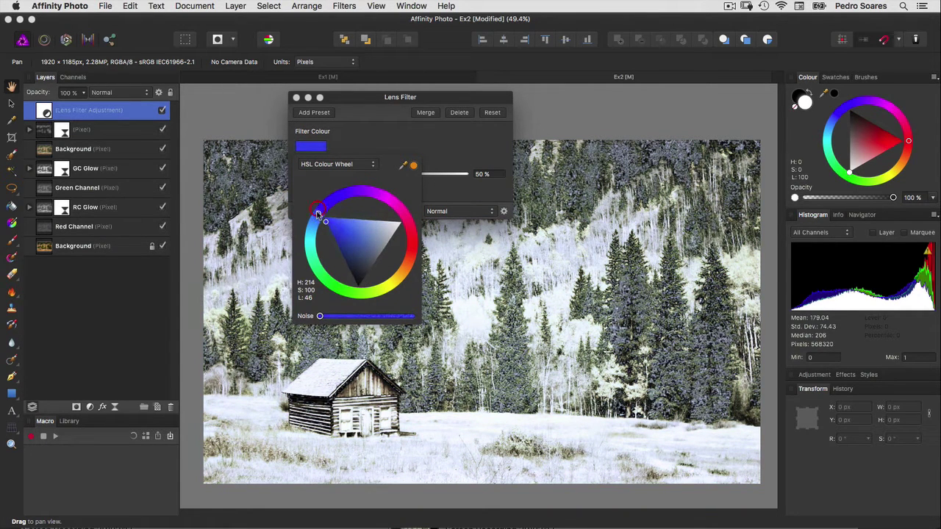
pyautogui.click(371, 118)
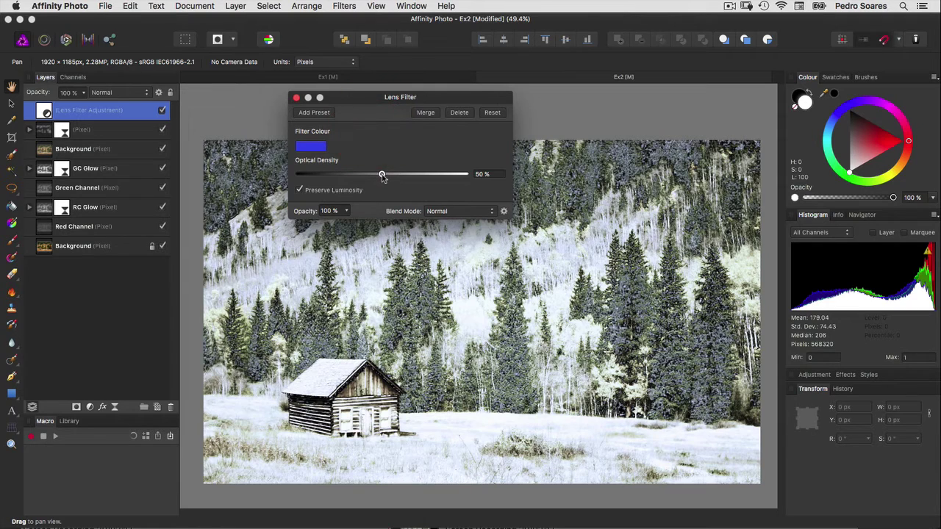
pyautogui.moveTo(383, 177)
pyautogui.mouseDown()
pyautogui.moveTo(334, 185)
pyautogui.moveTo(378, 191)
pyautogui.moveTo(366, 196)
pyautogui.mouseUp()
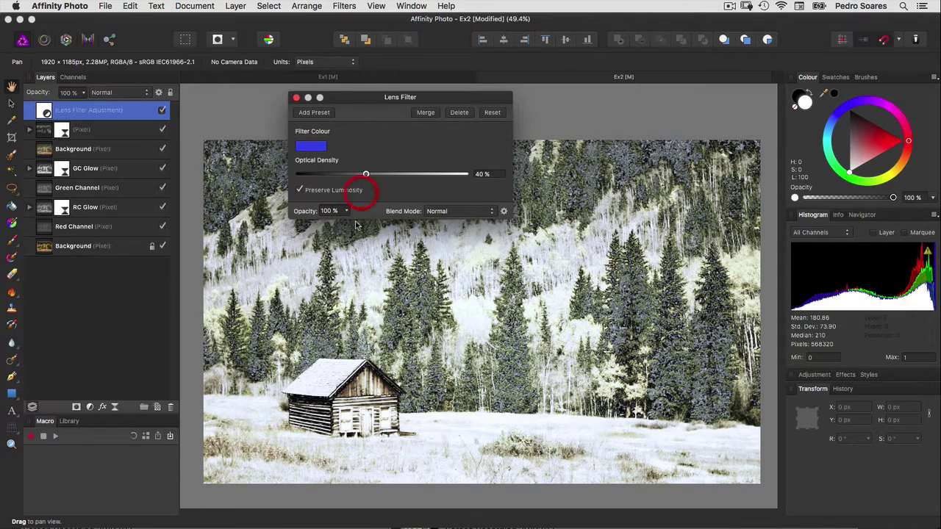
pyautogui.click(296, 98)
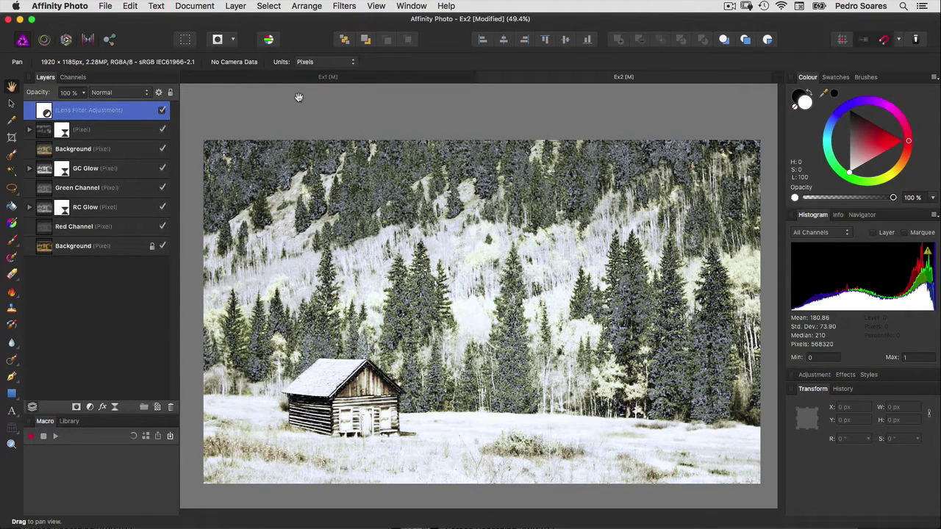